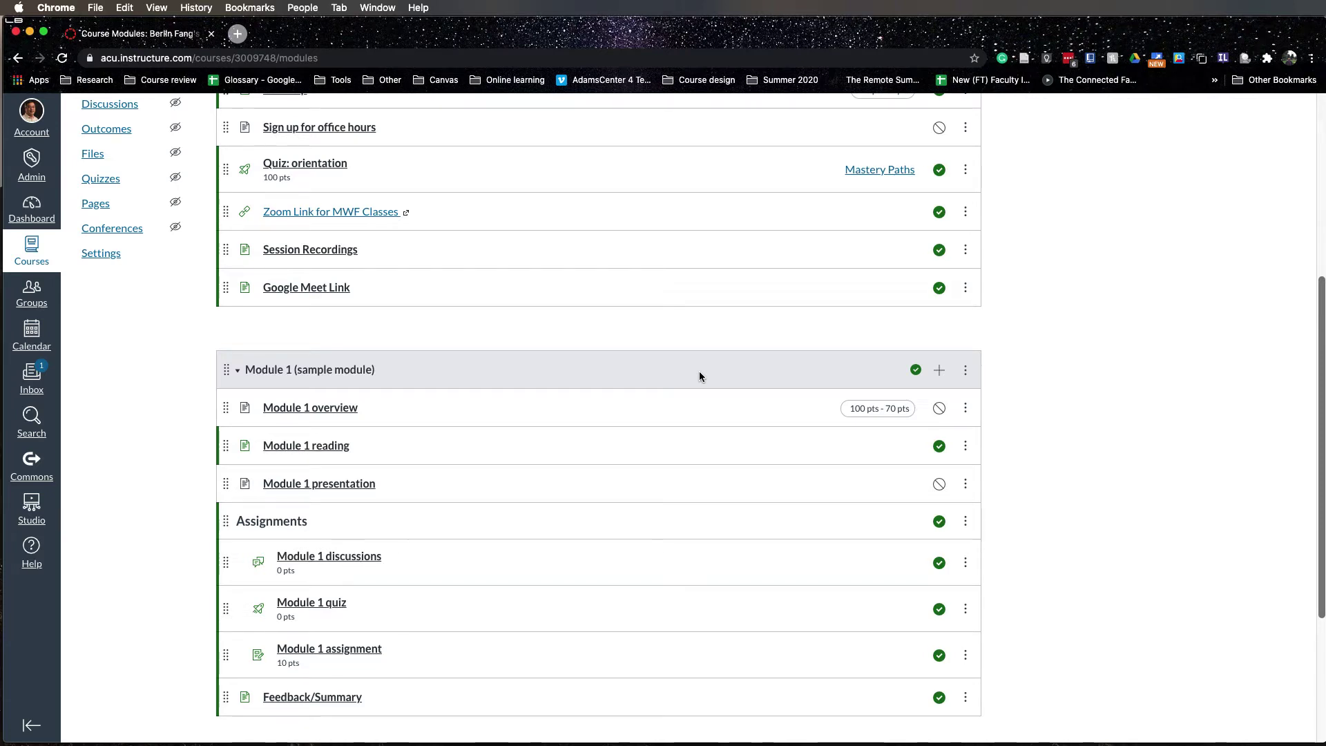
Scroll the Modules page to bring Module 1 (sample module) into view
scroll(699, 375, up, 3)
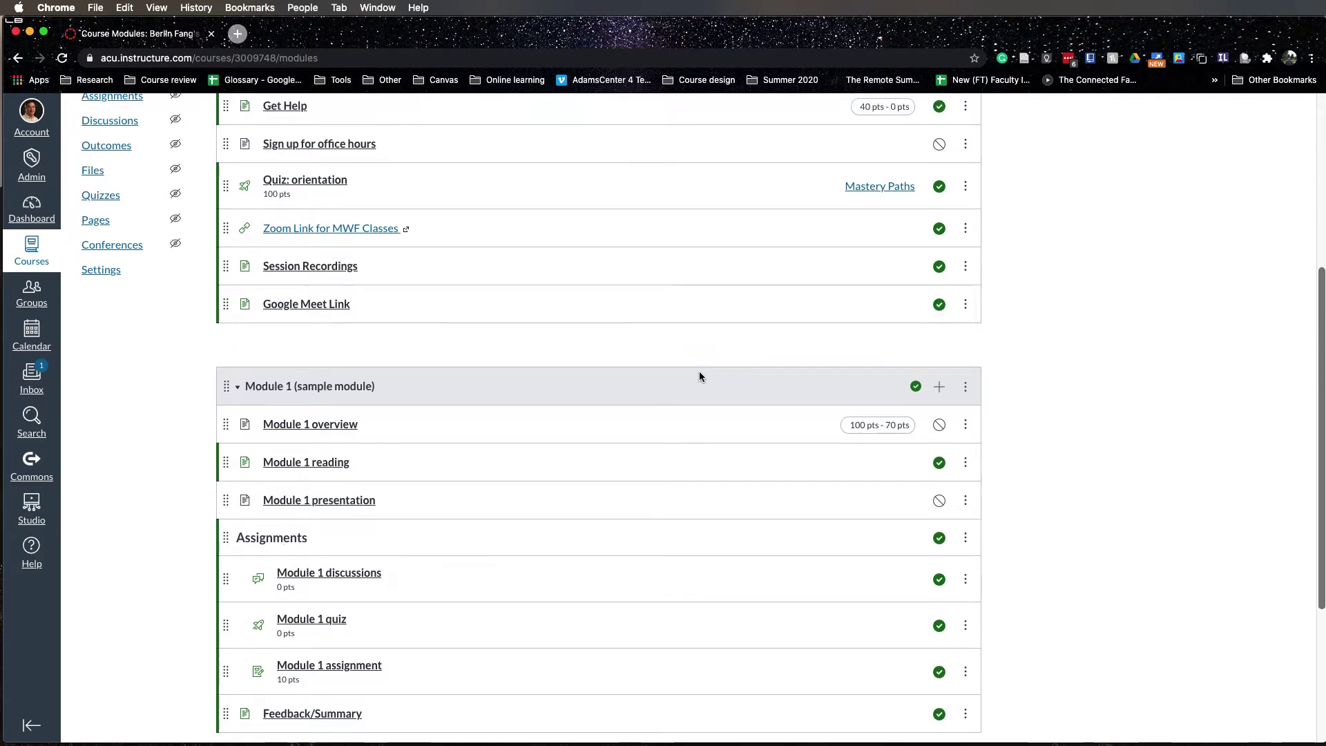
scroll(699, 376, up, 2)
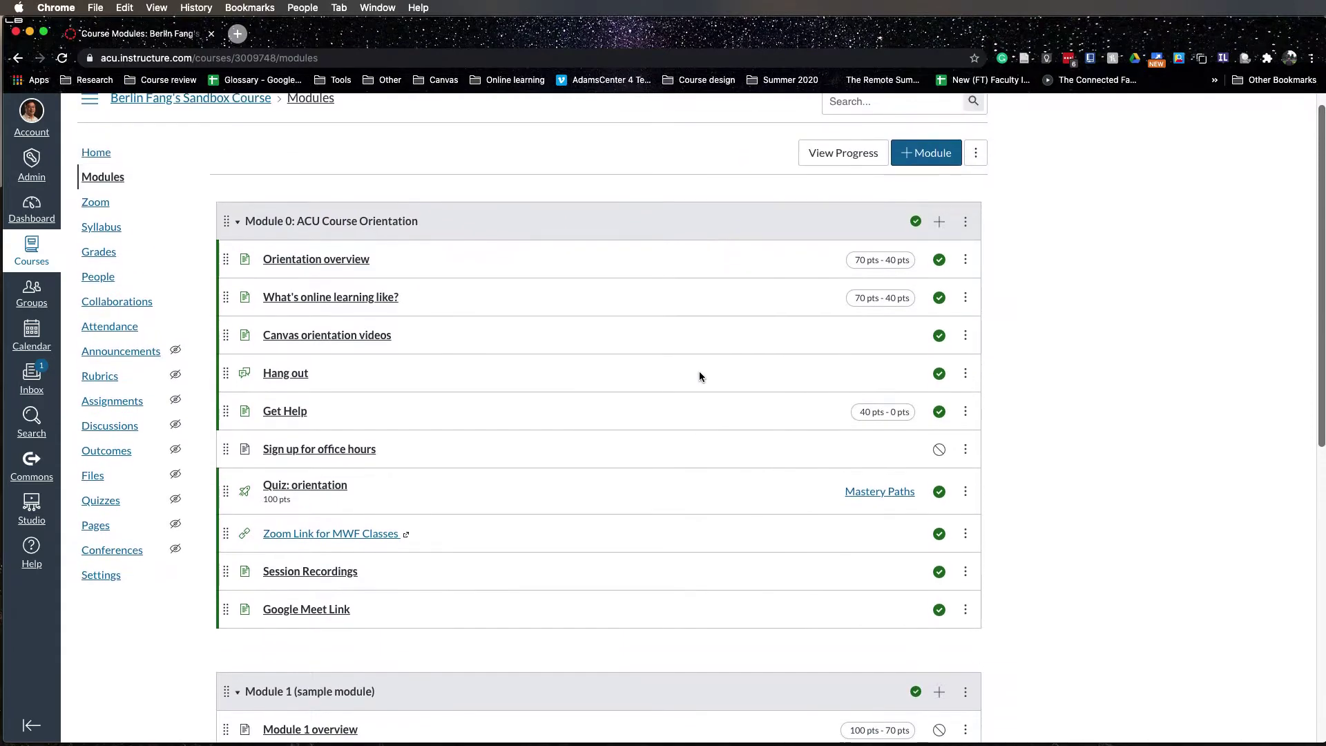
scroll(699, 376, down, 4)
scroll(699, 376, down, 2)
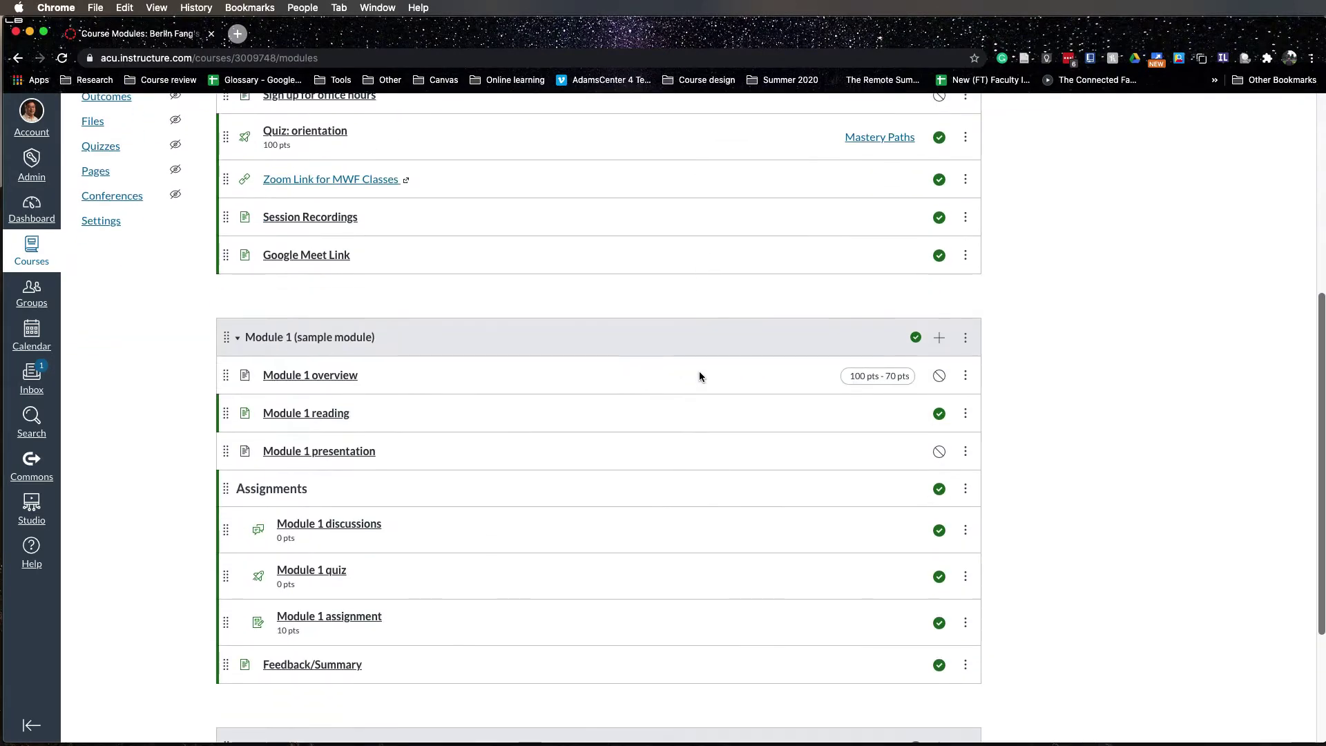
Add a new assignment named 'Module 1 video assignment' to Module 1 (sample module)
click(939, 334)
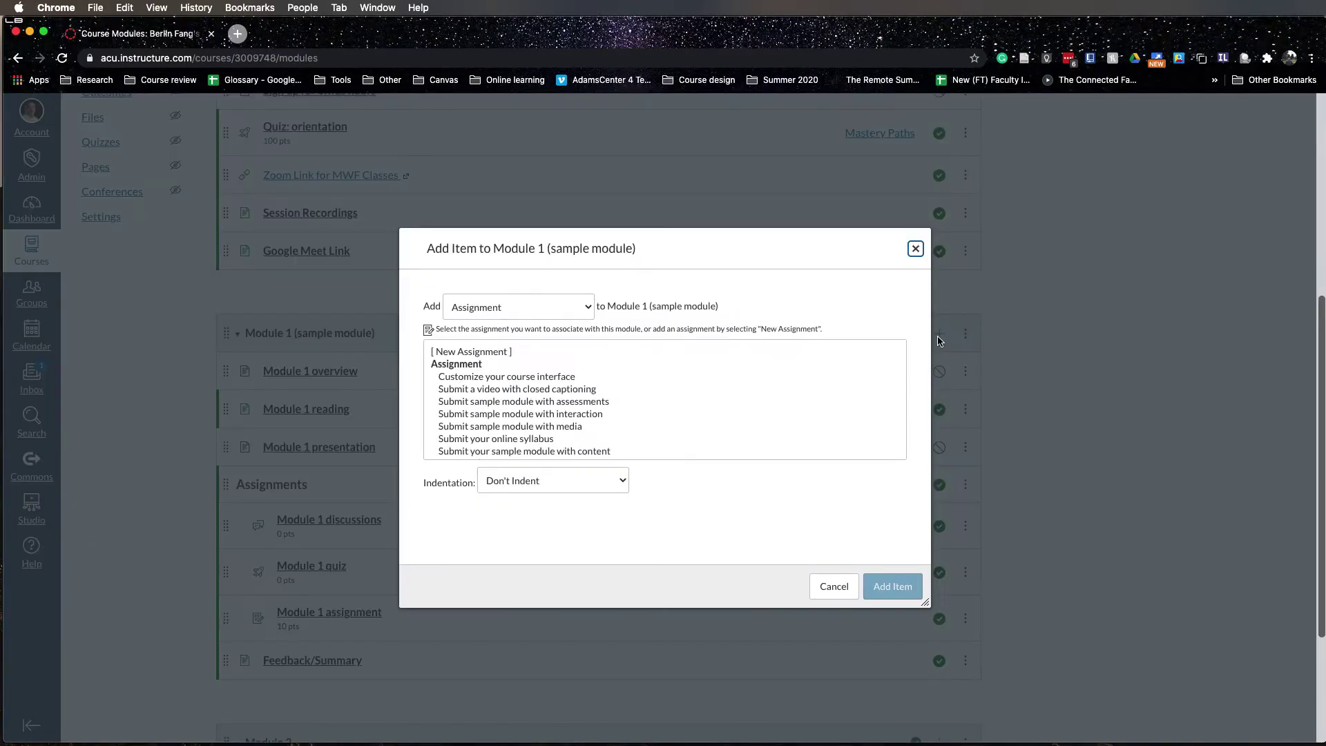
click(489, 352)
click(518, 486)
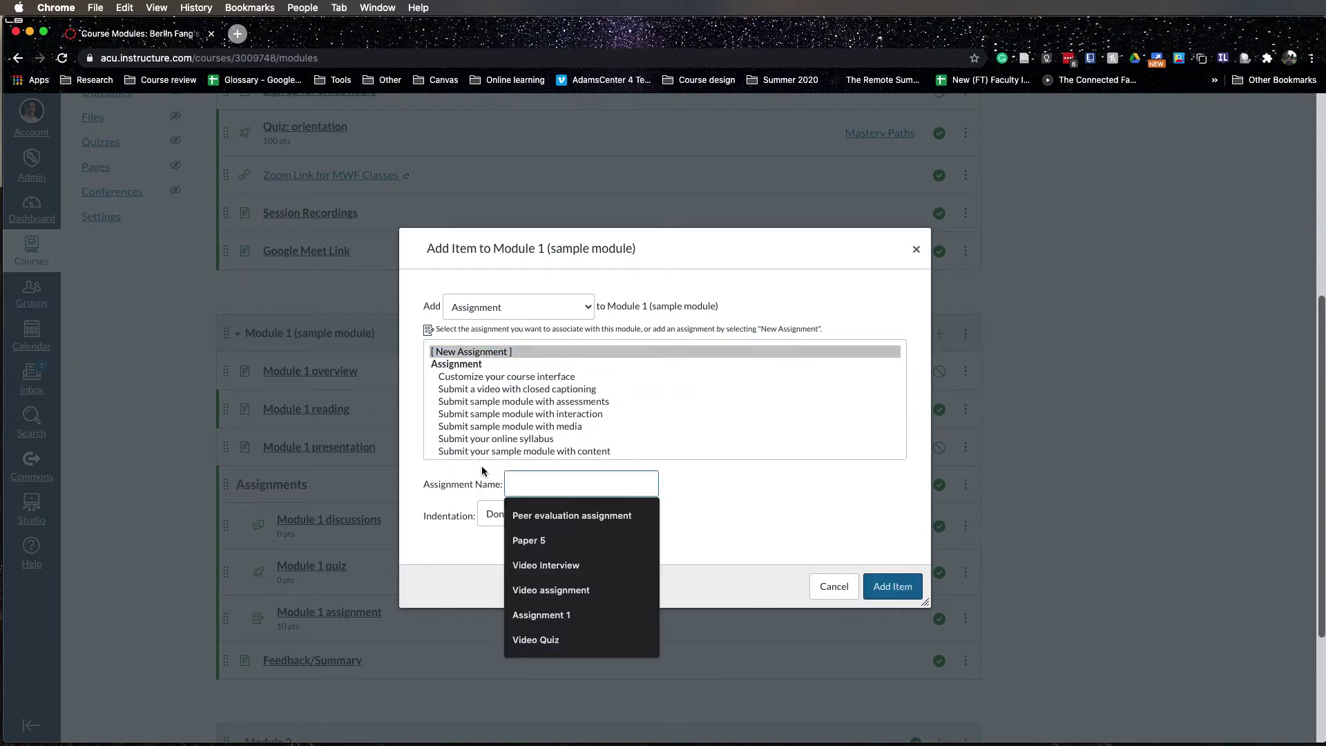
text(Module 1 video assignment)
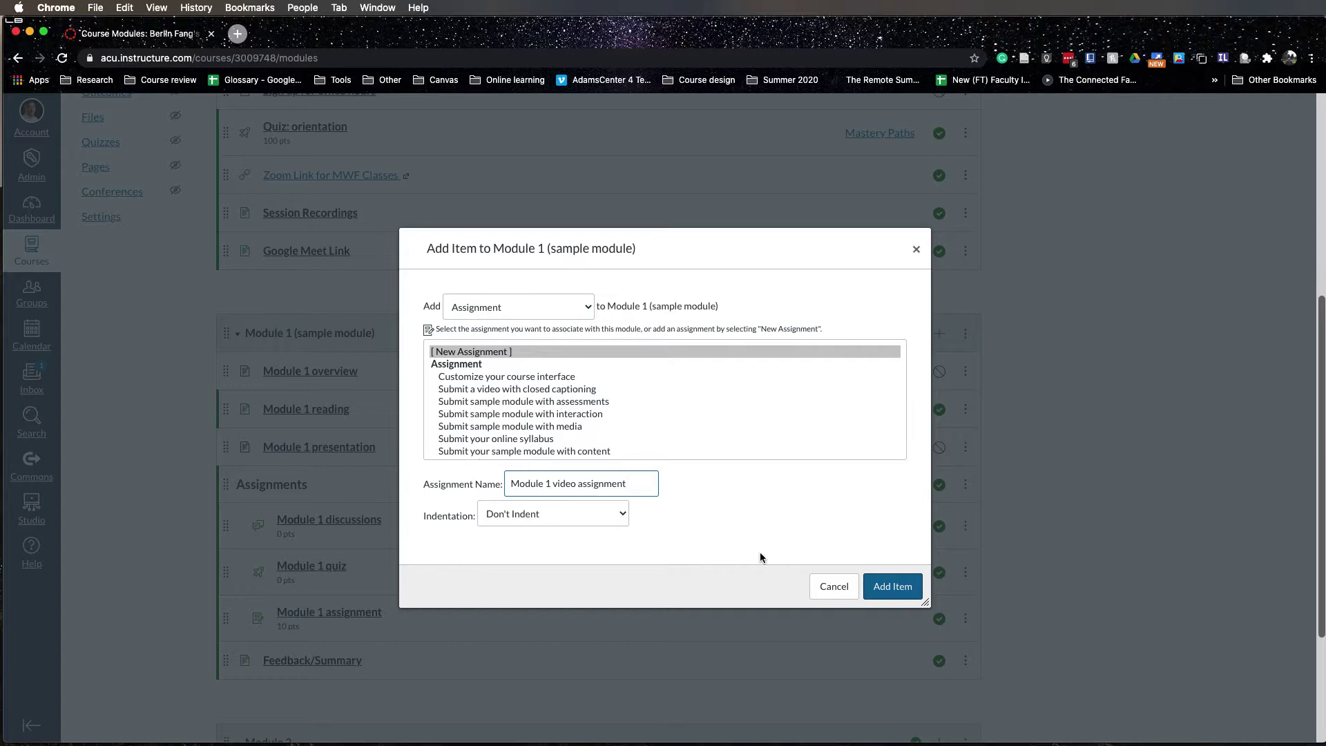
click(898, 587)
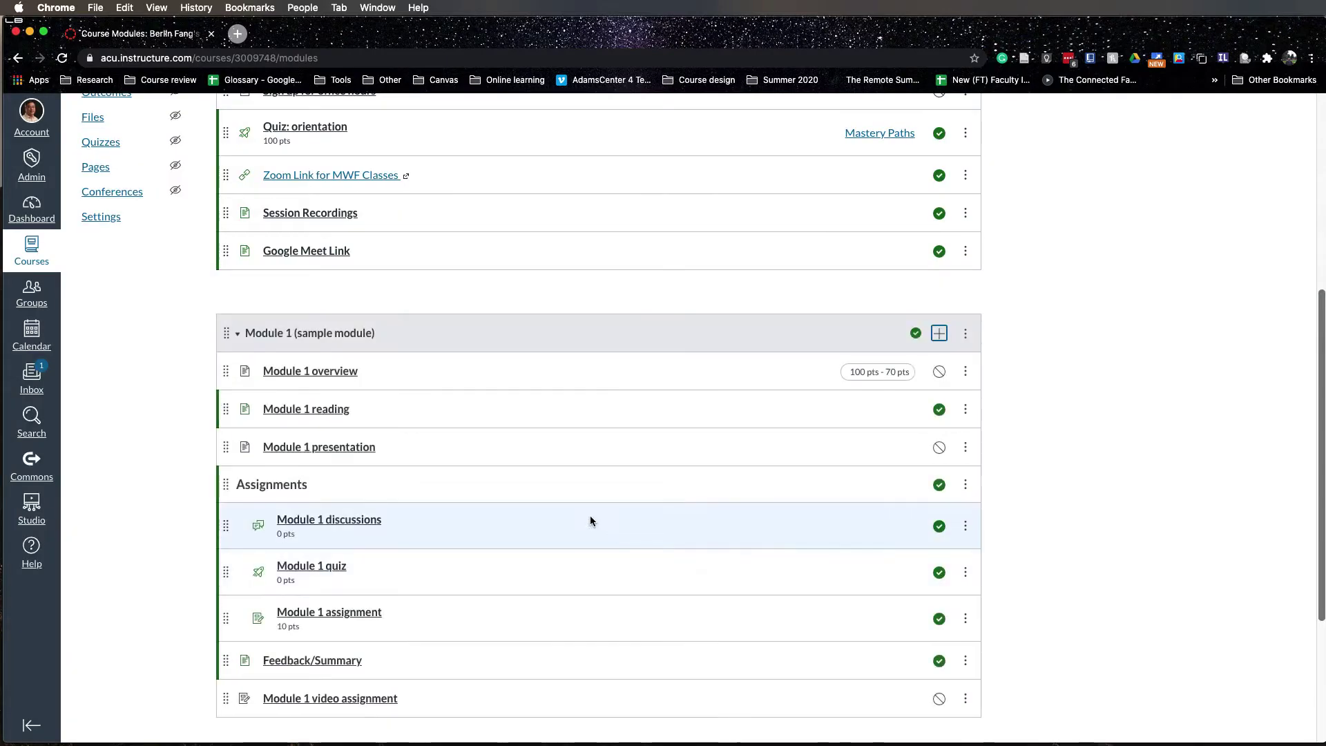
Move the video assignment above Feedback/Summary, indent and publish it, then open it
scroll(589, 520, down, 1)
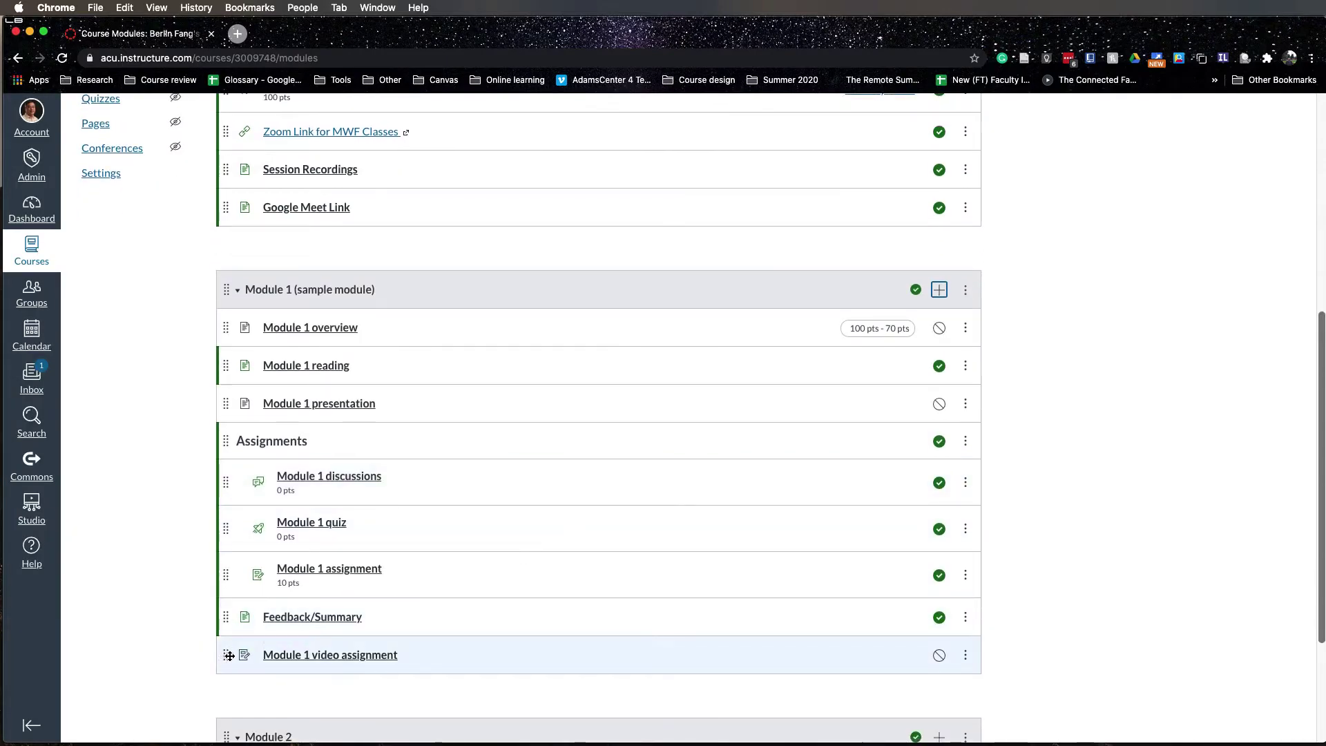
drag(229, 655, 237, 604)
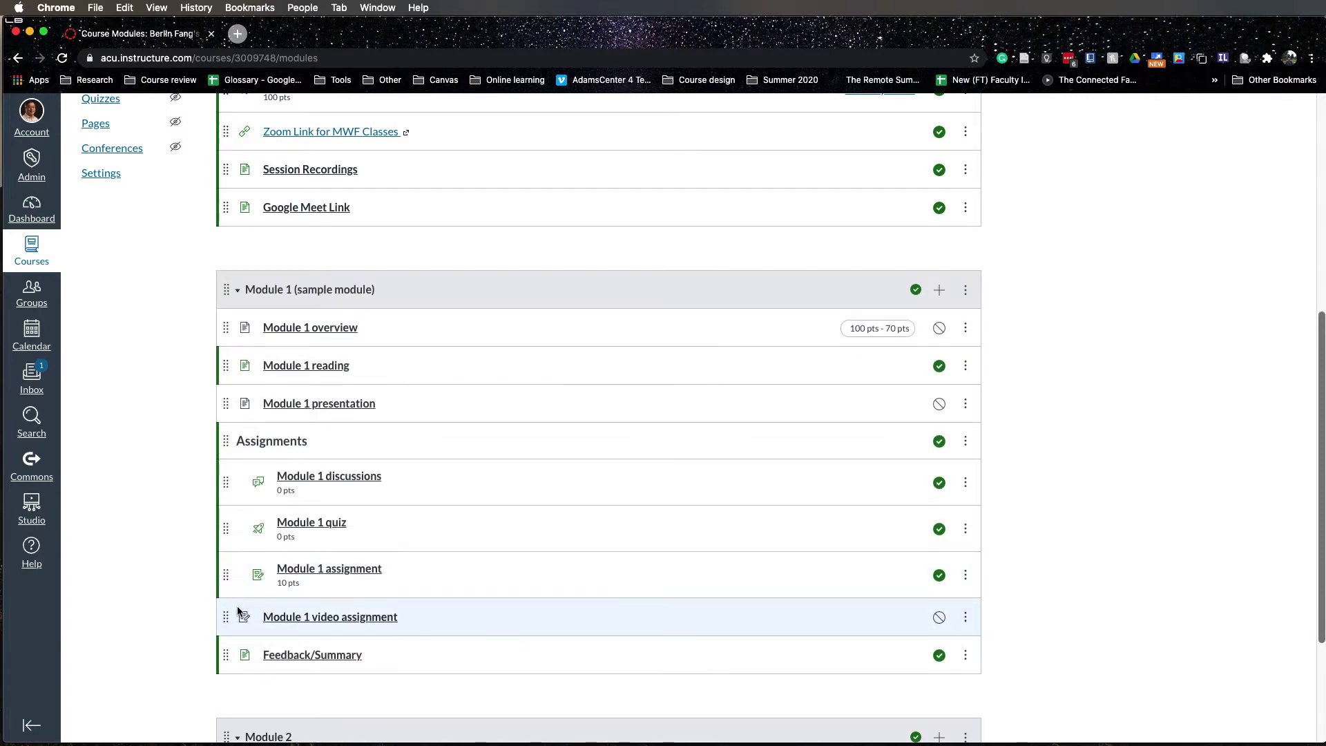
click(965, 618)
click(940, 655)
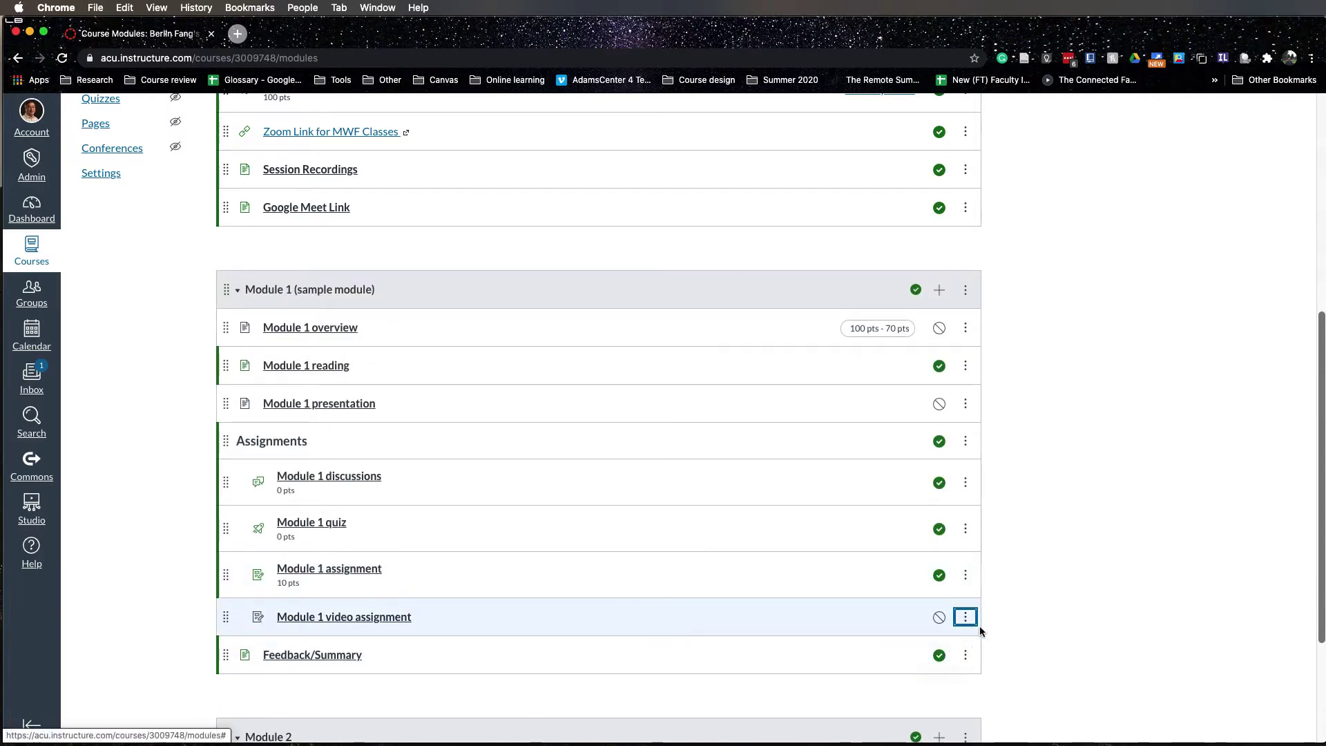
click(939, 616)
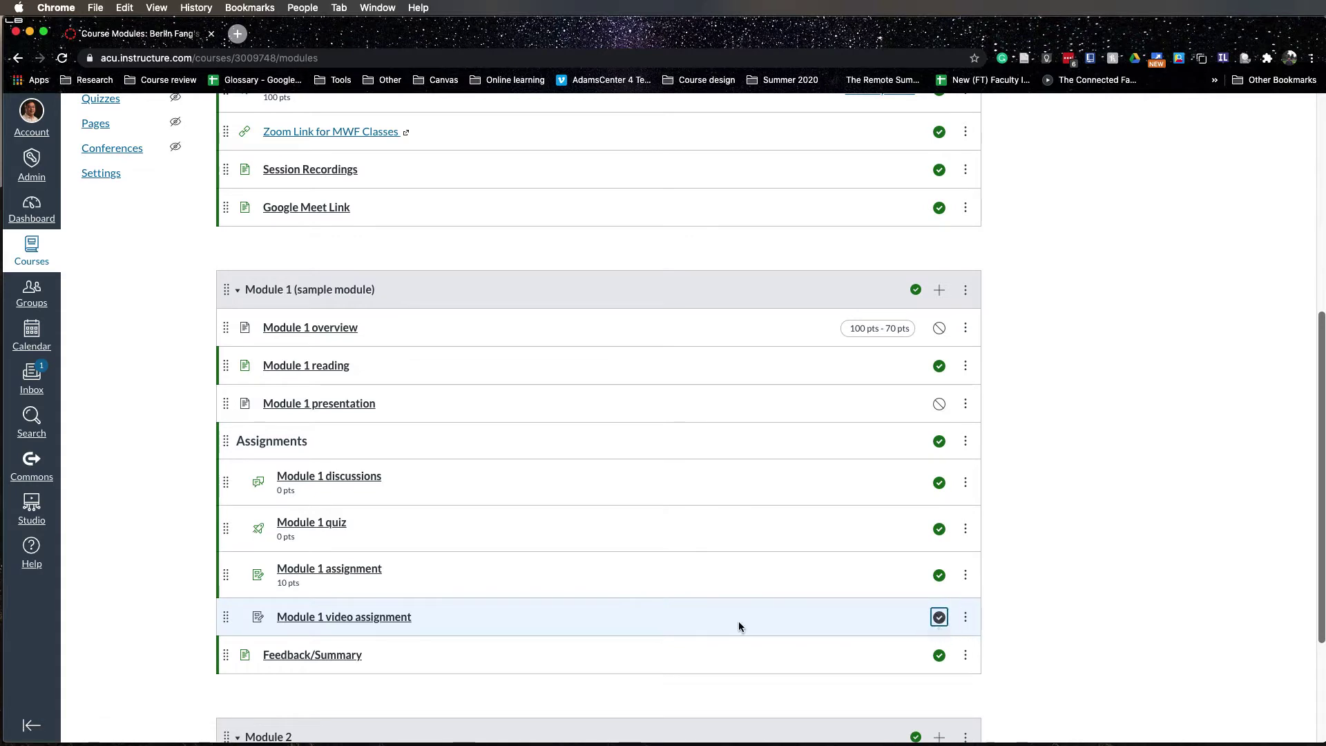
click(373, 618)
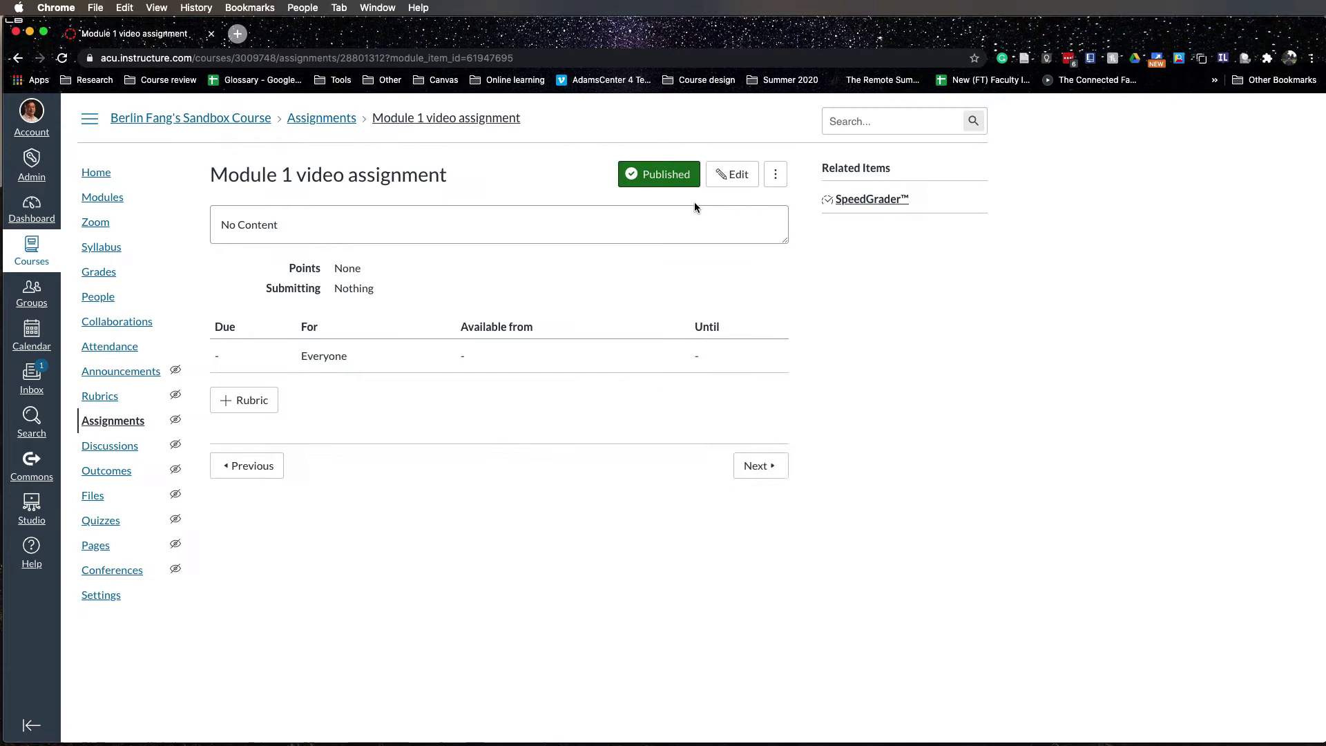
Edit the assignment to have the description 'Submit video here.' and 100 points
click(739, 178)
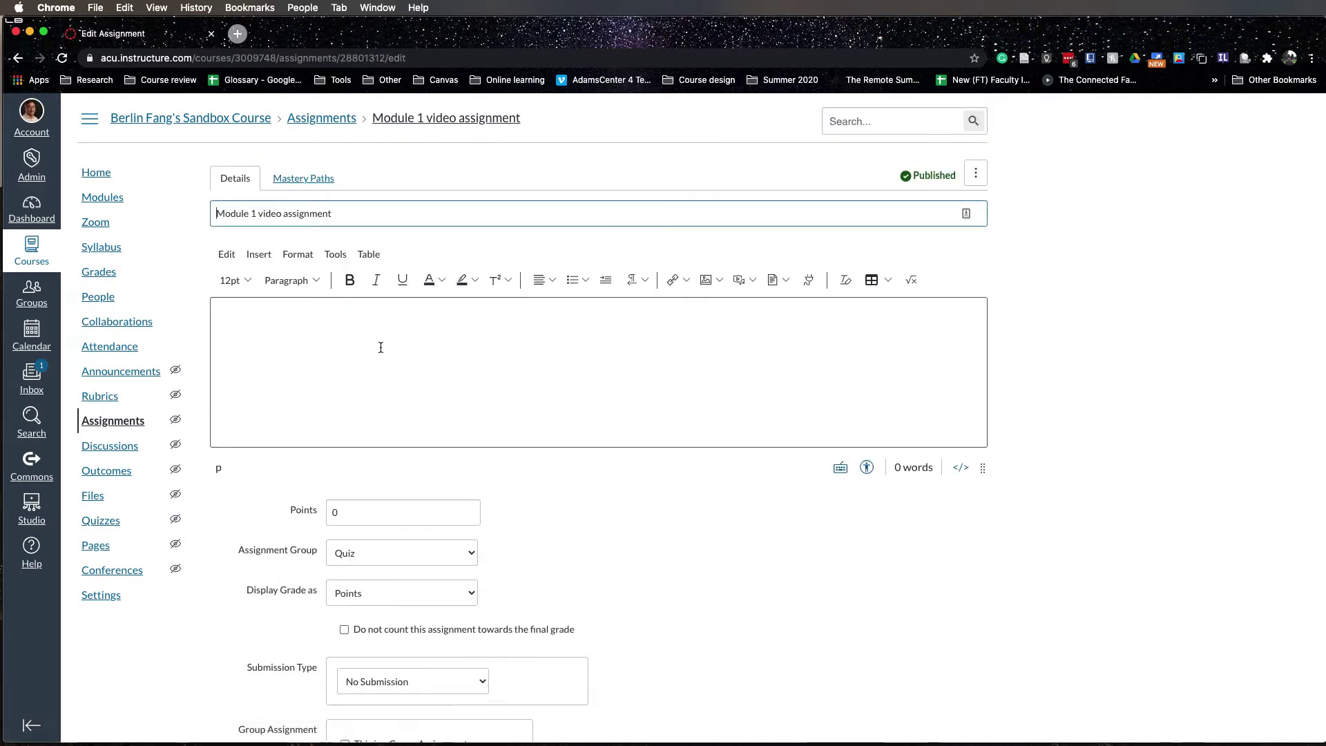
click(381, 347)
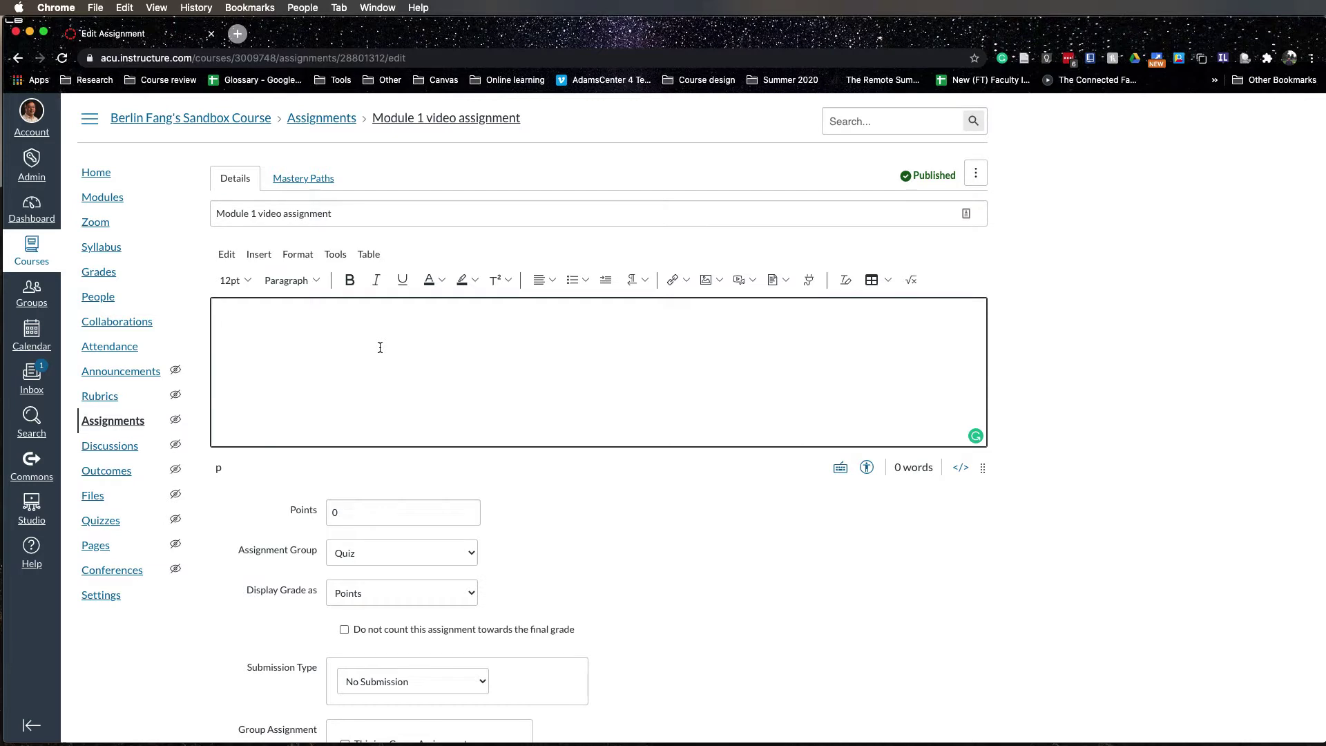
text(Submit video here.)
click(345, 514)
text(100)
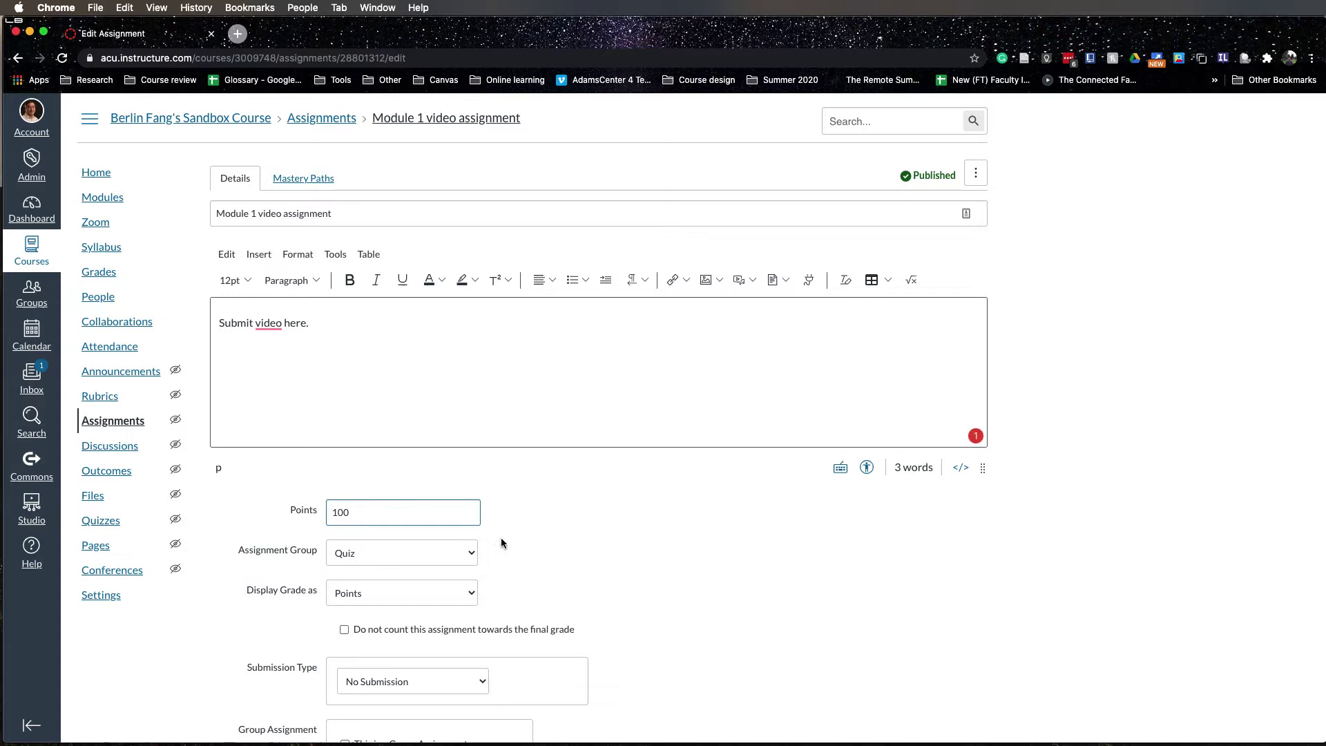
Put the assignment in the Assignment group
scroll(498, 541, down, 3)
click(442, 475)
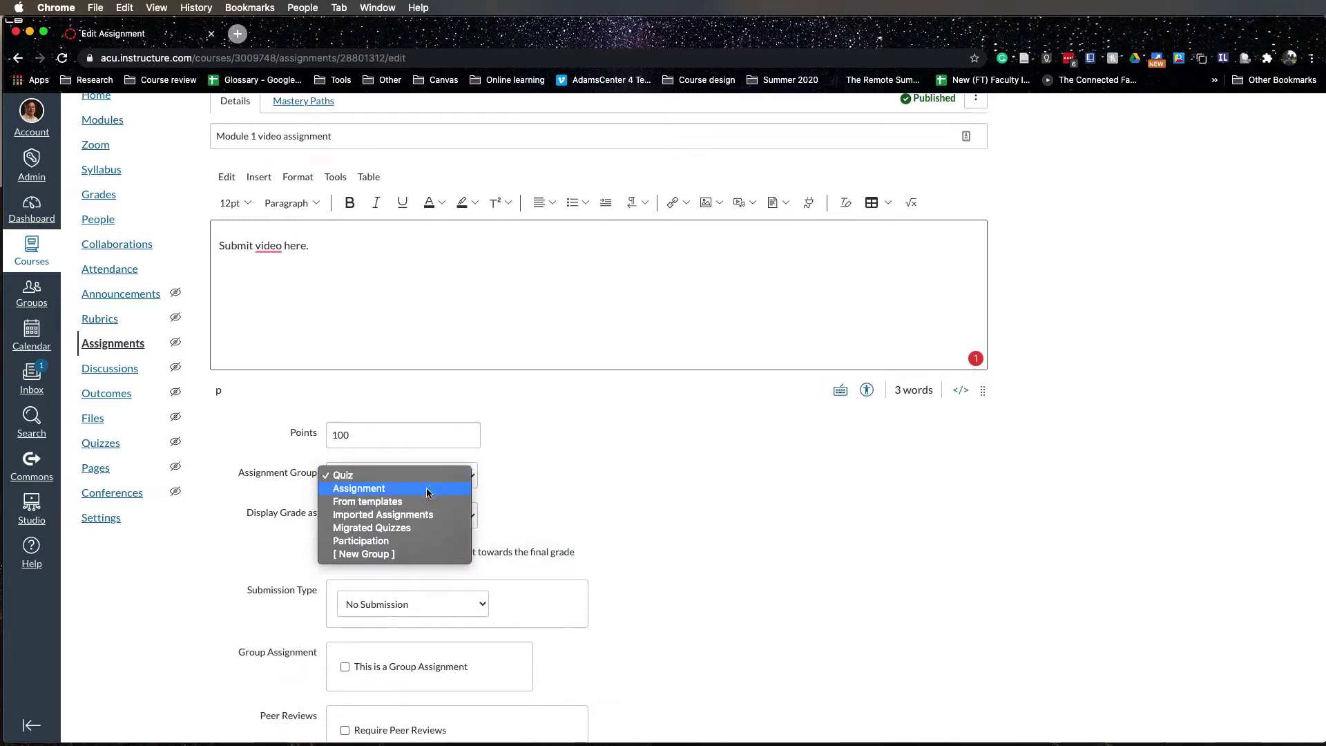
click(426, 488)
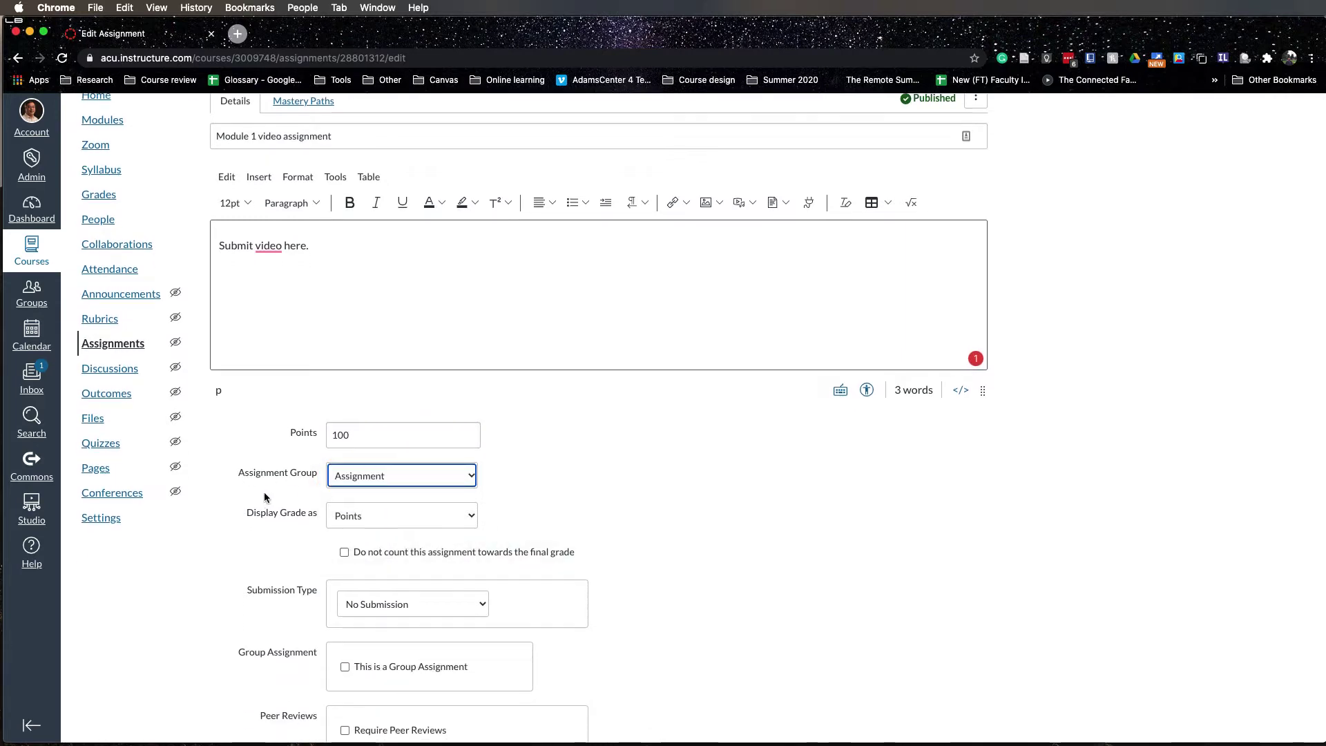
Make the submission type Online with Website URL and File Uploads entry options
scroll(272, 572, down, 1)
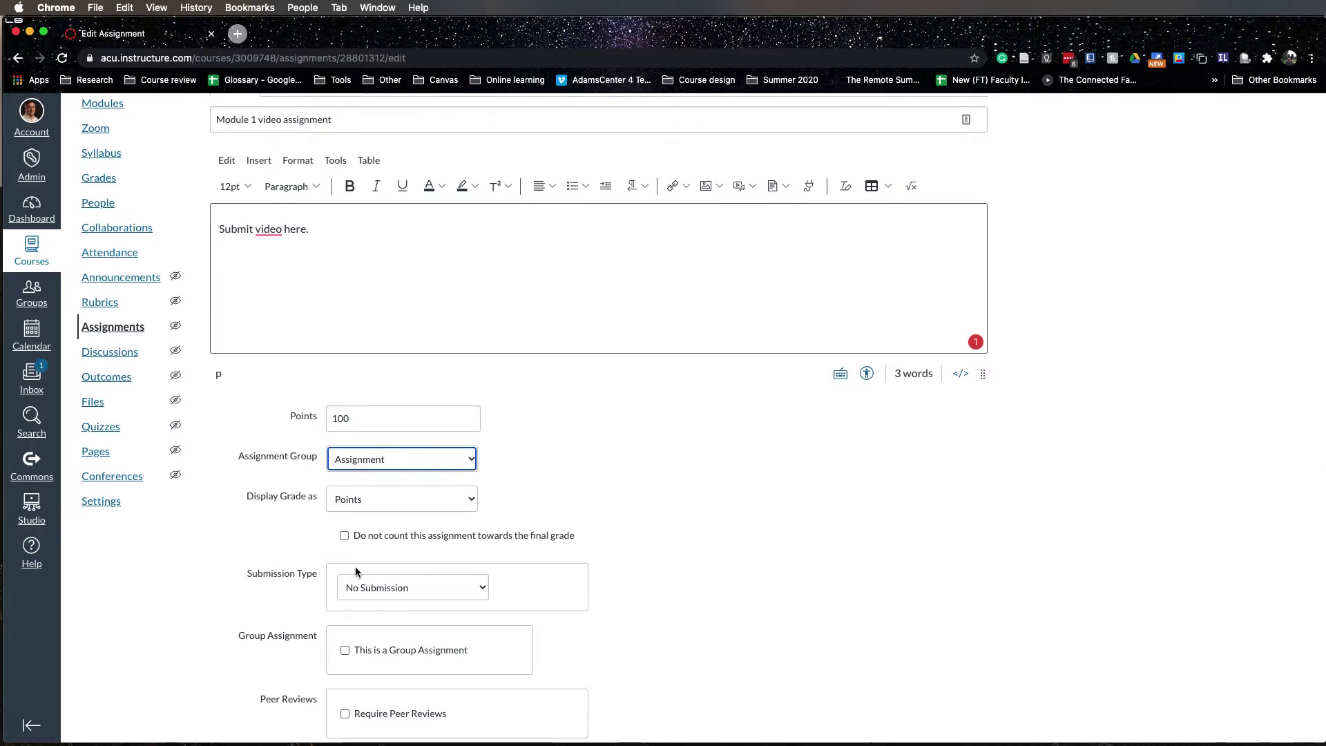
click(373, 587)
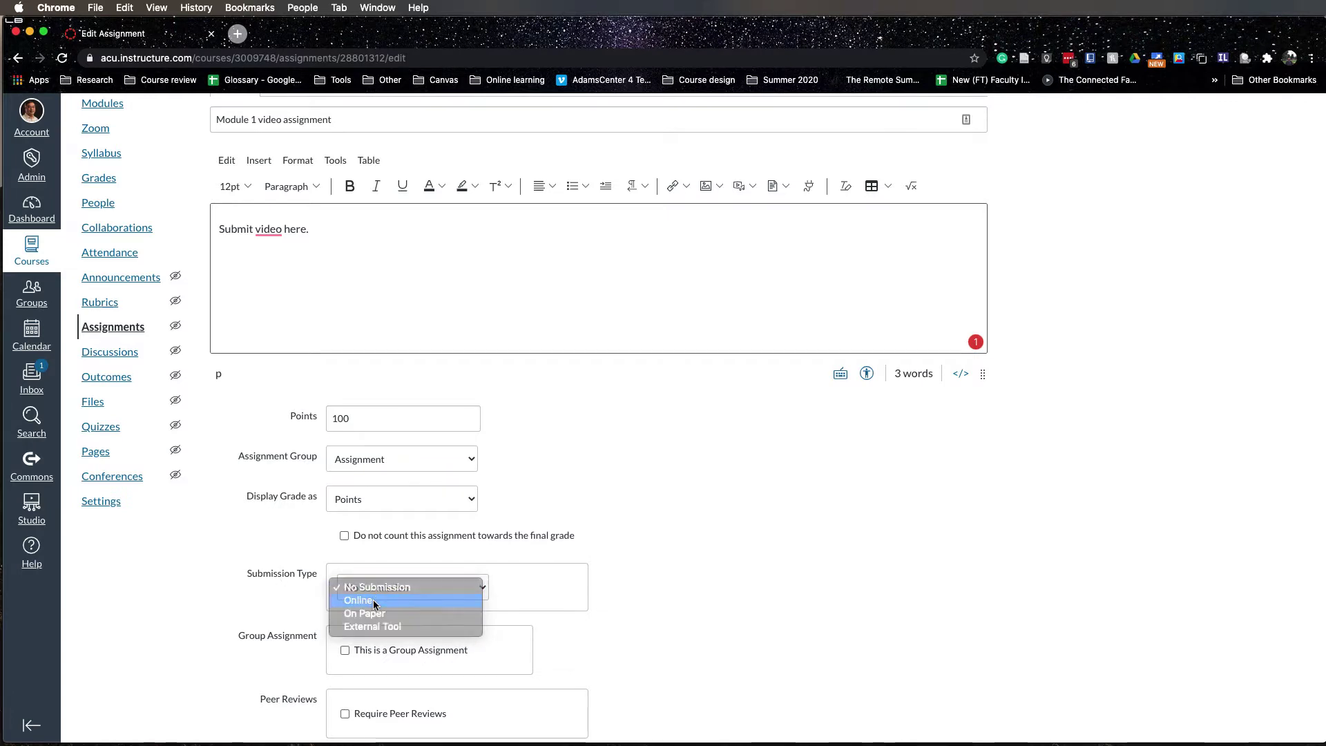
click(374, 600)
scroll(538, 580, down, 3)
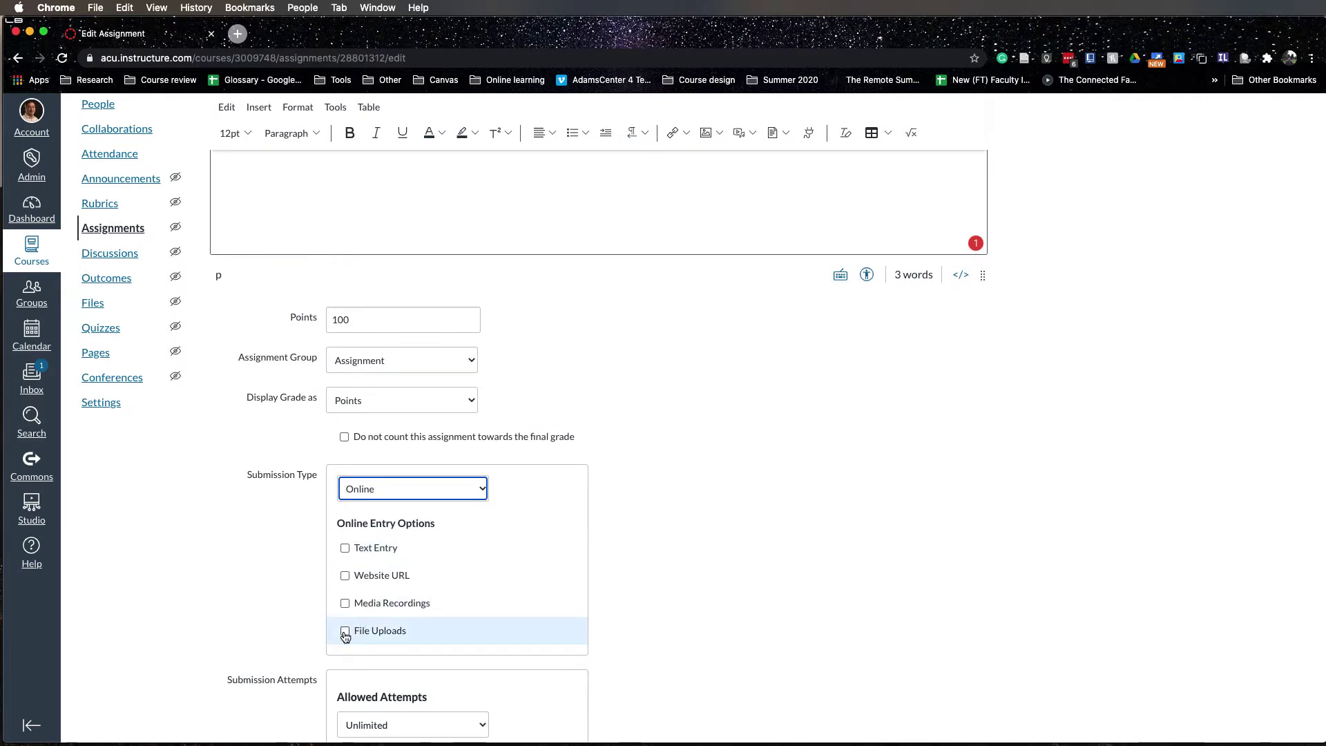
click(344, 632)
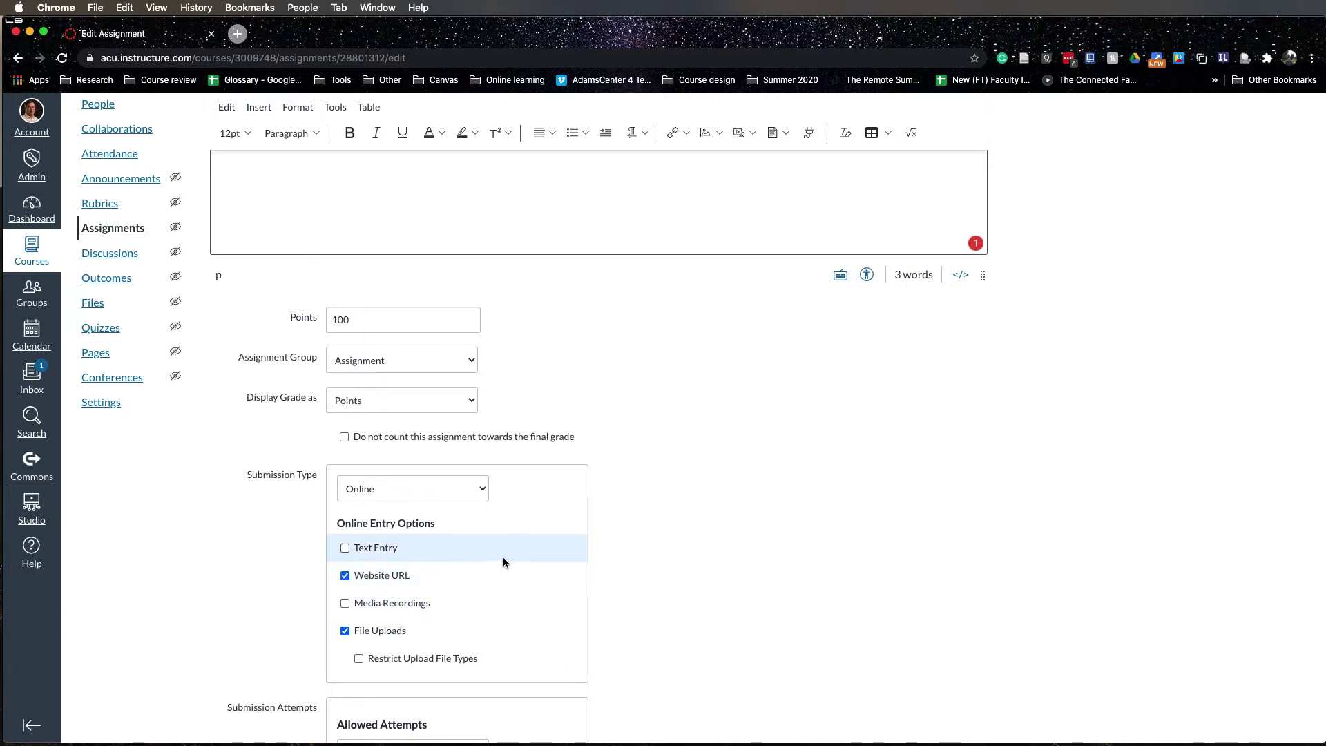
scroll(521, 568, down, 2)
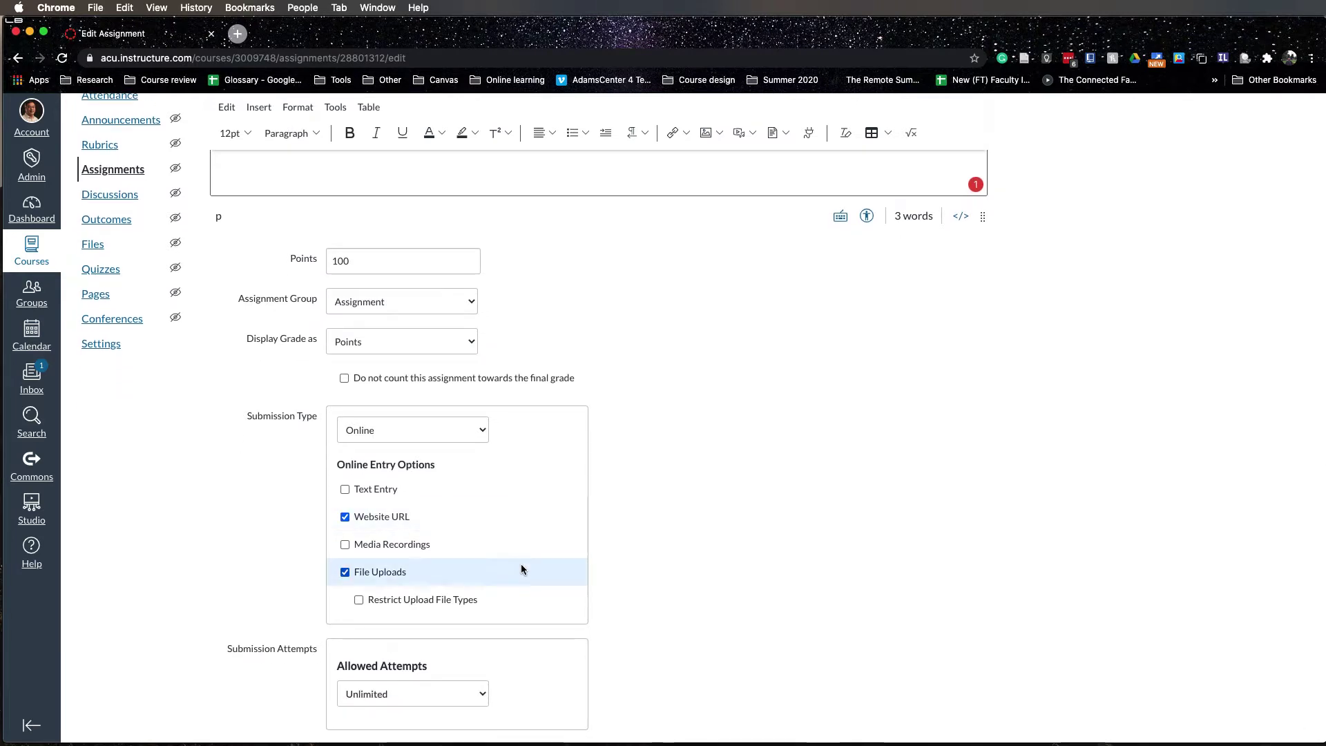
Limit allowed attempts to 2 and save the assignment
scroll(520, 564, down, 5)
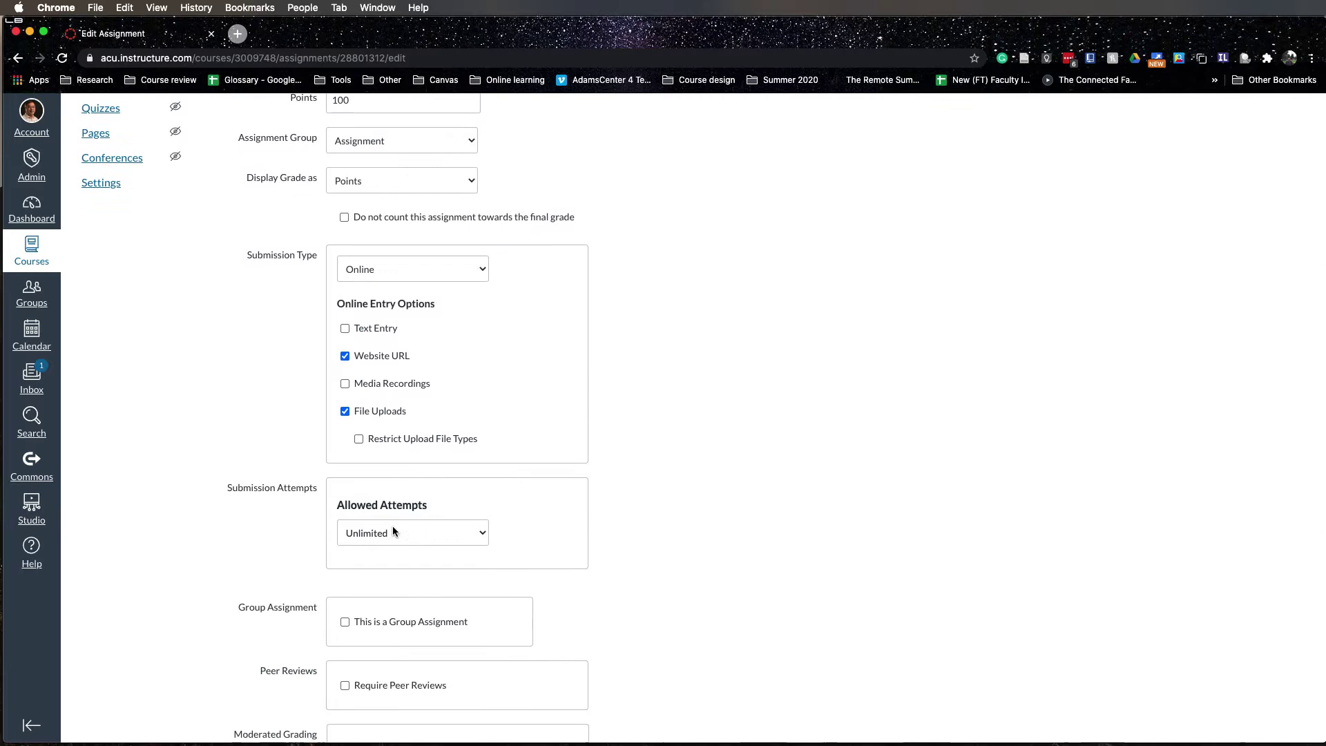
click(391, 530)
click(389, 546)
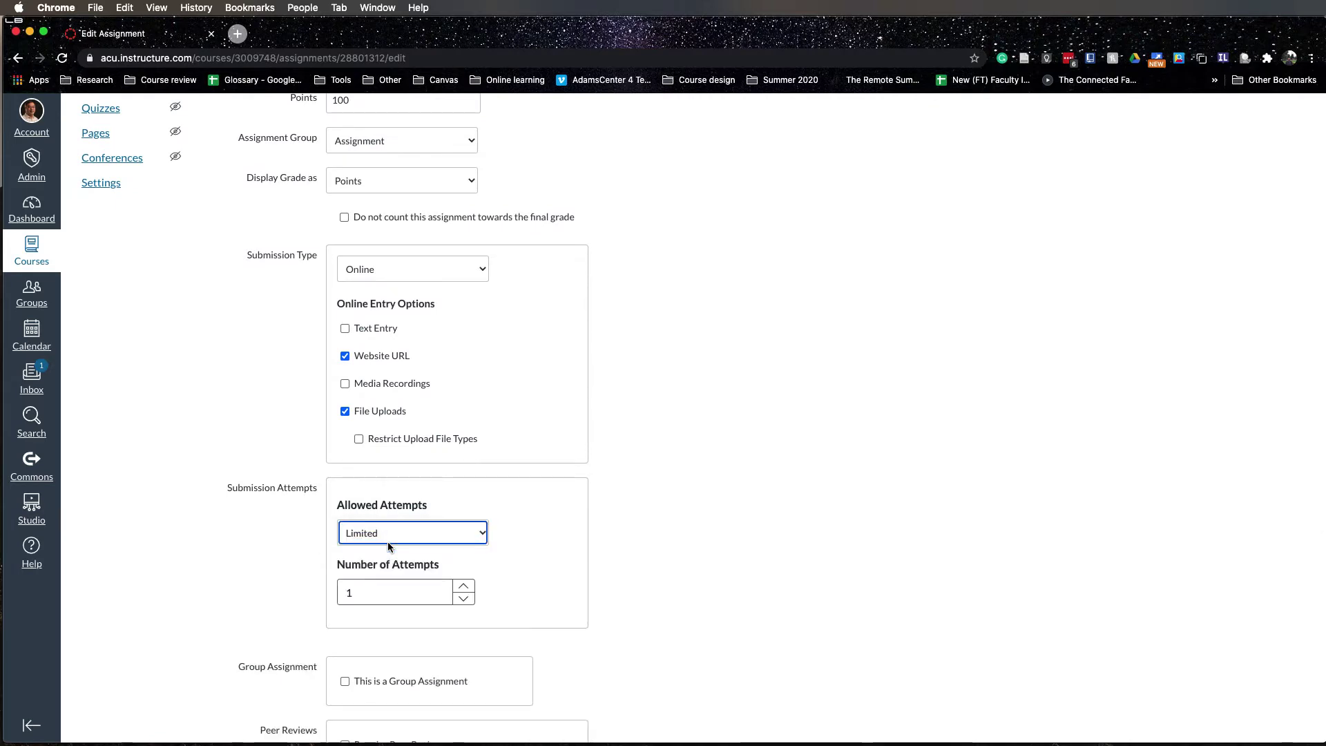
double_click(376, 603)
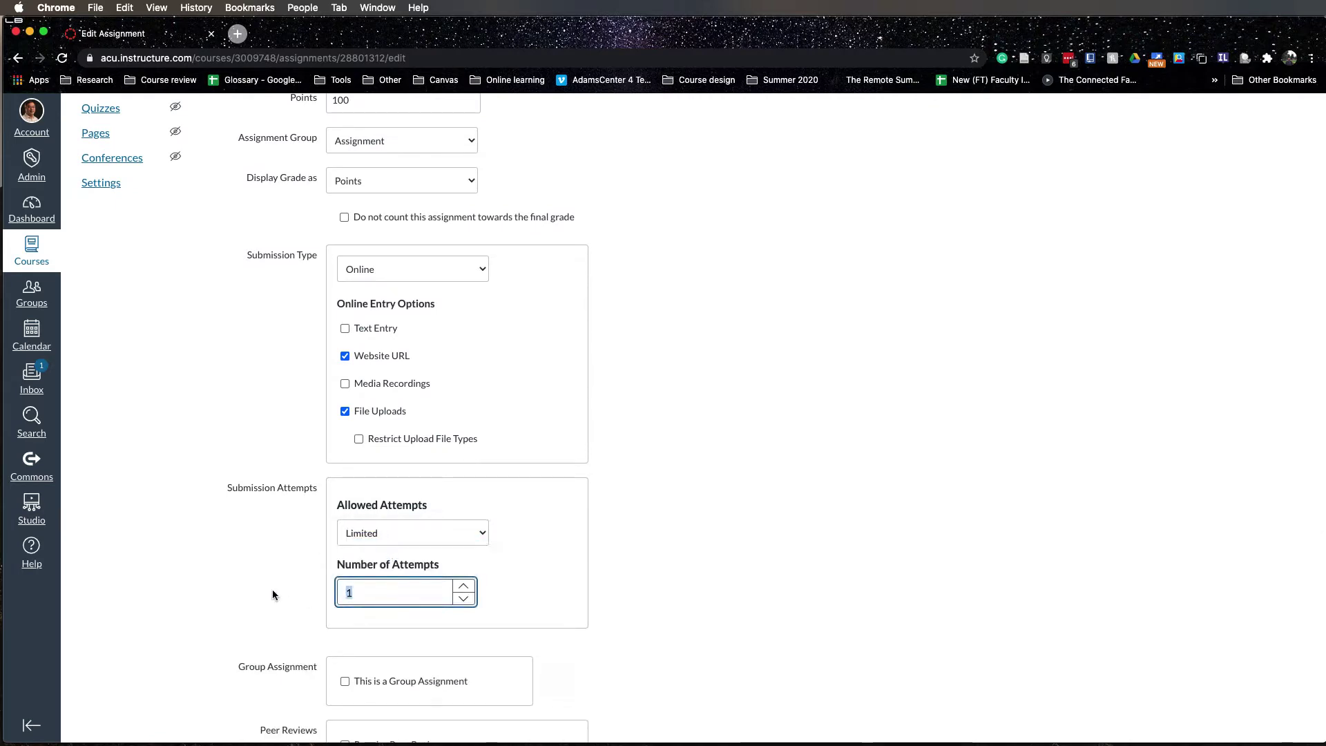
text(2)
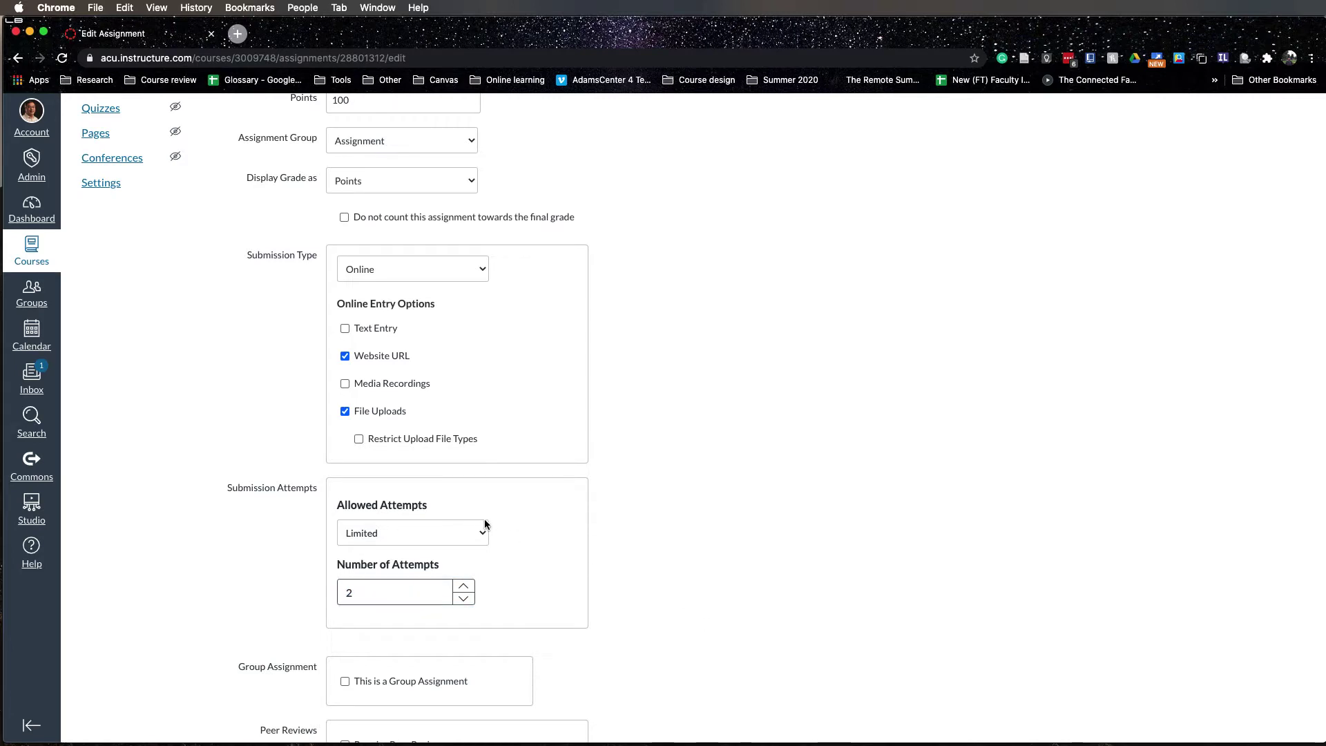
click(638, 557)
scroll(638, 556, down, 6)
scroll(639, 557, down, 2)
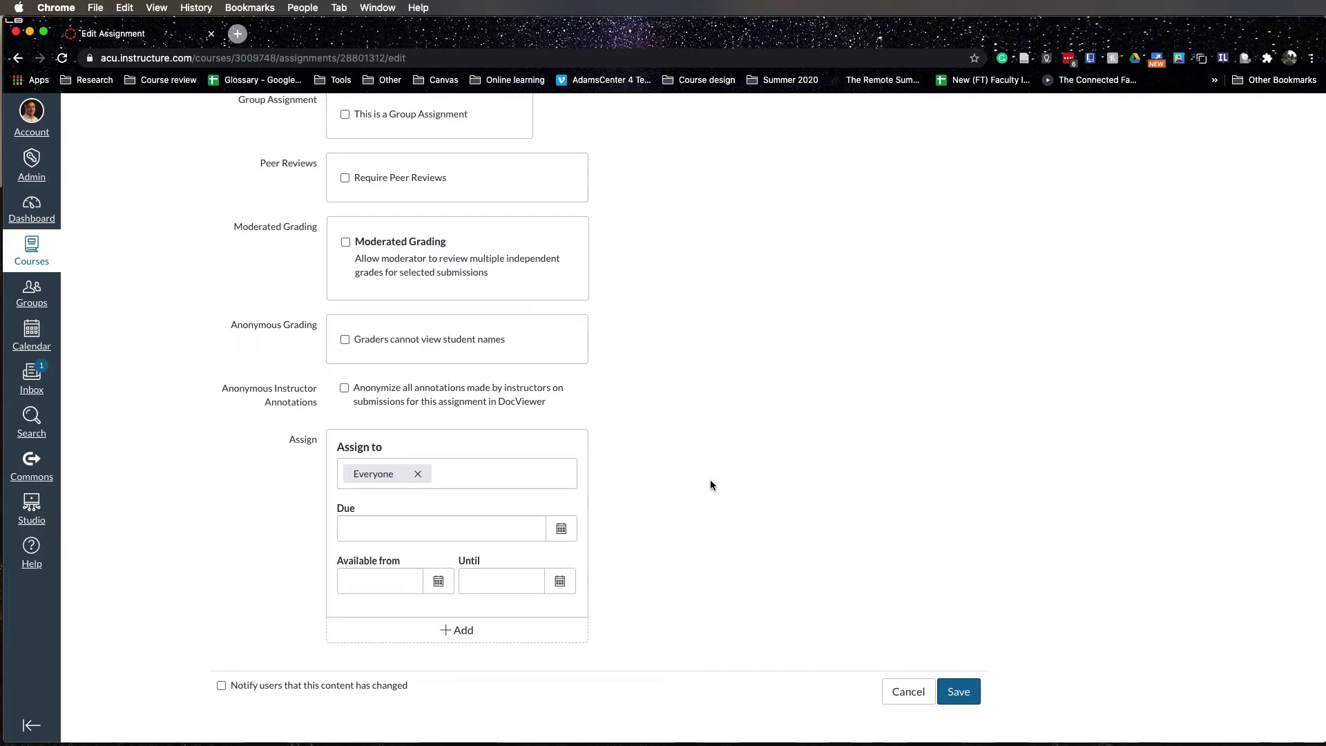
click(957, 691)
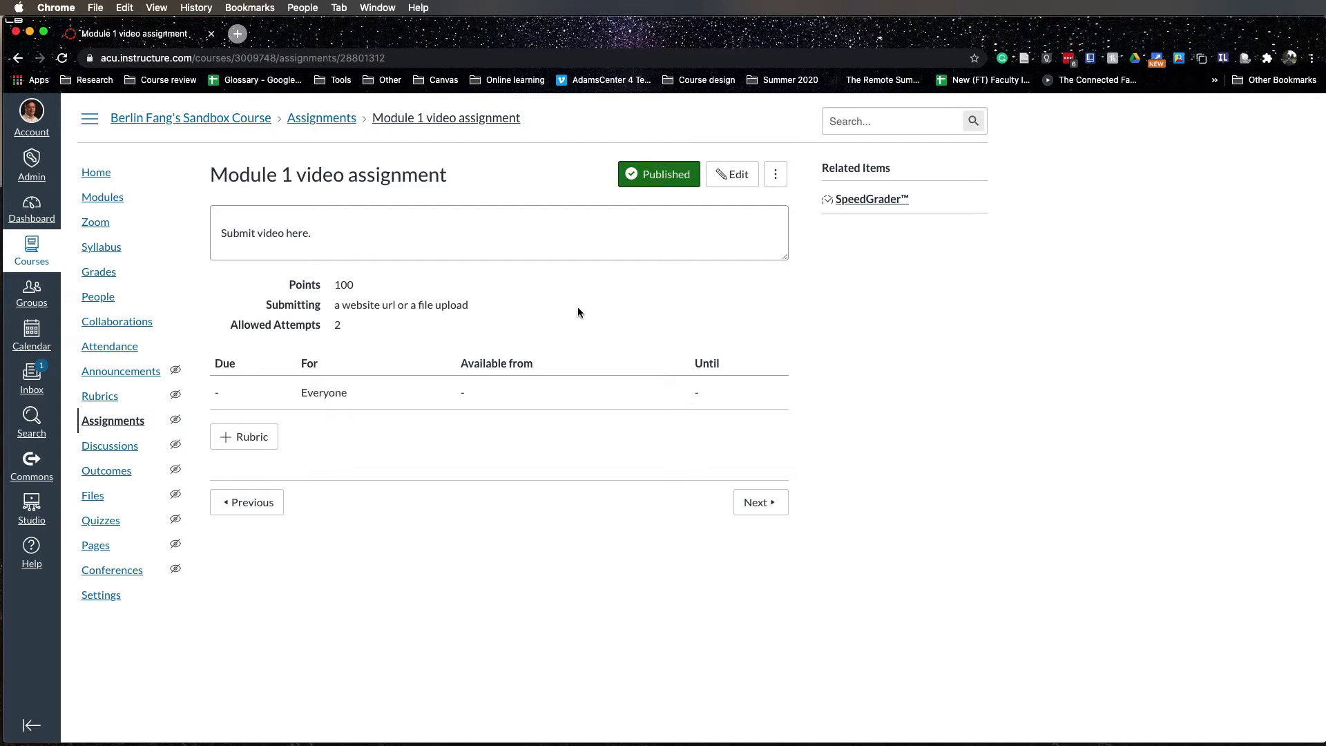
Go to the course Home page after the saved assignment loads
click(97, 173)
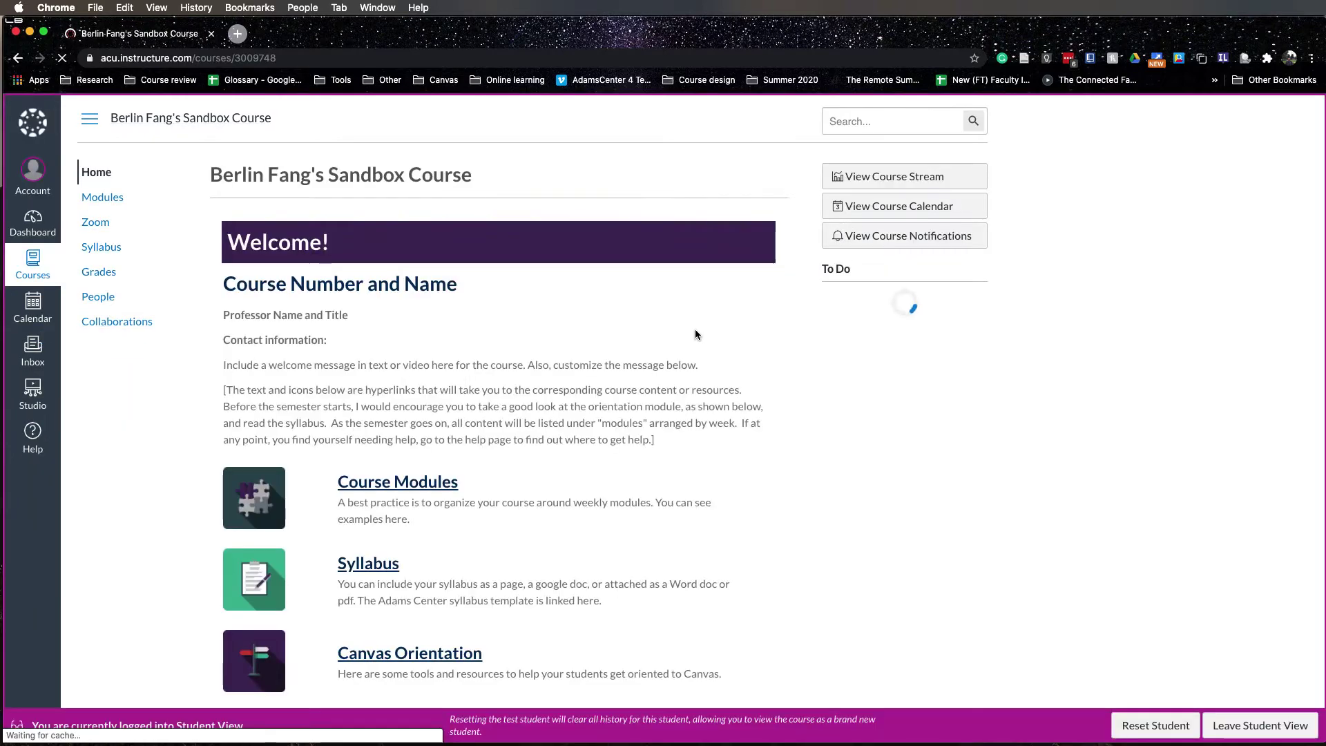
In Student View, open Module 1 video assignment from the Modules list
click(104, 200)
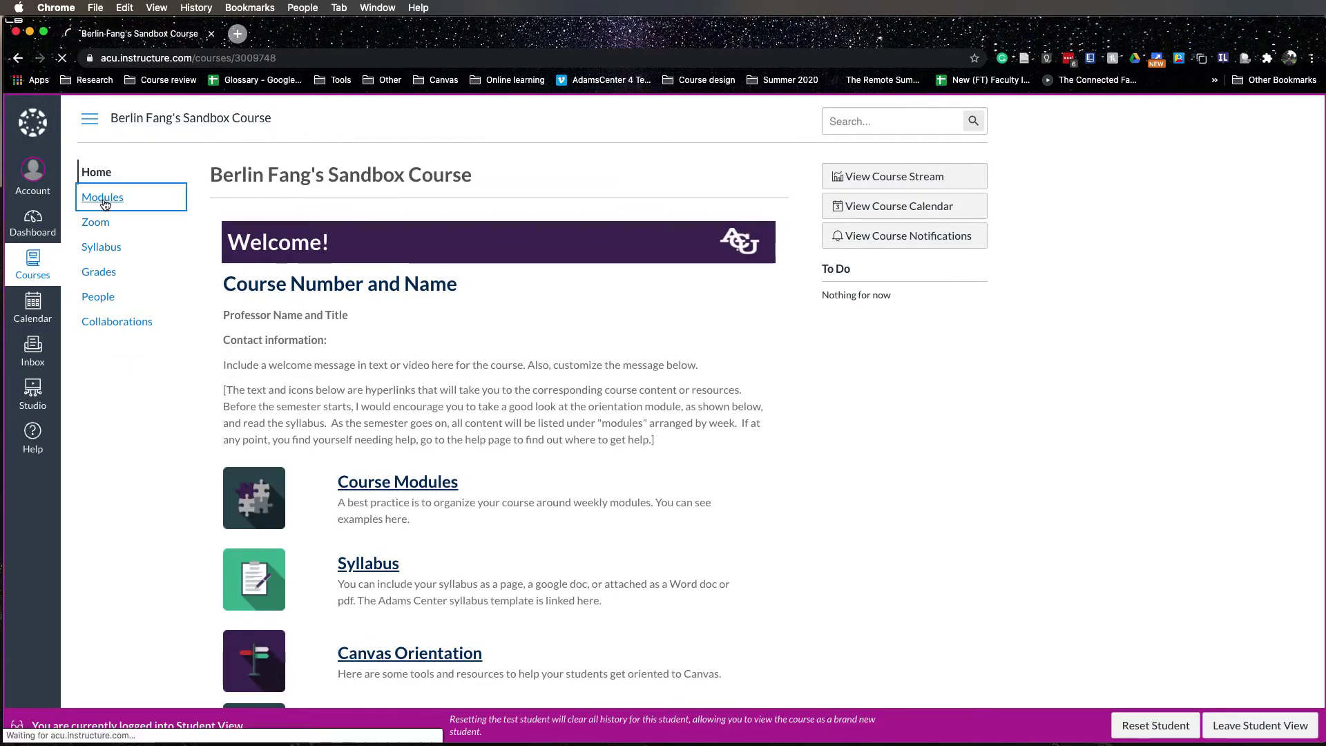
scroll(387, 451, down, 3)
scroll(386, 453, down, 5)
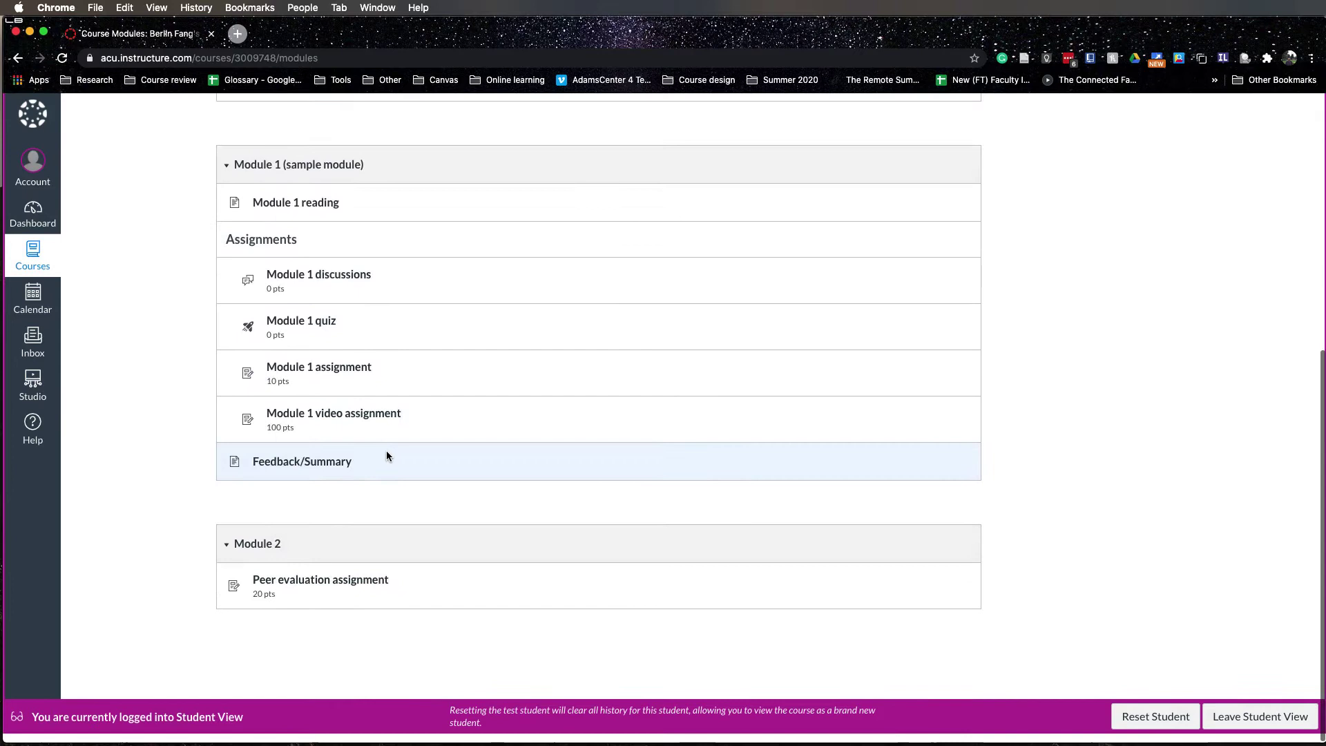
click(365, 428)
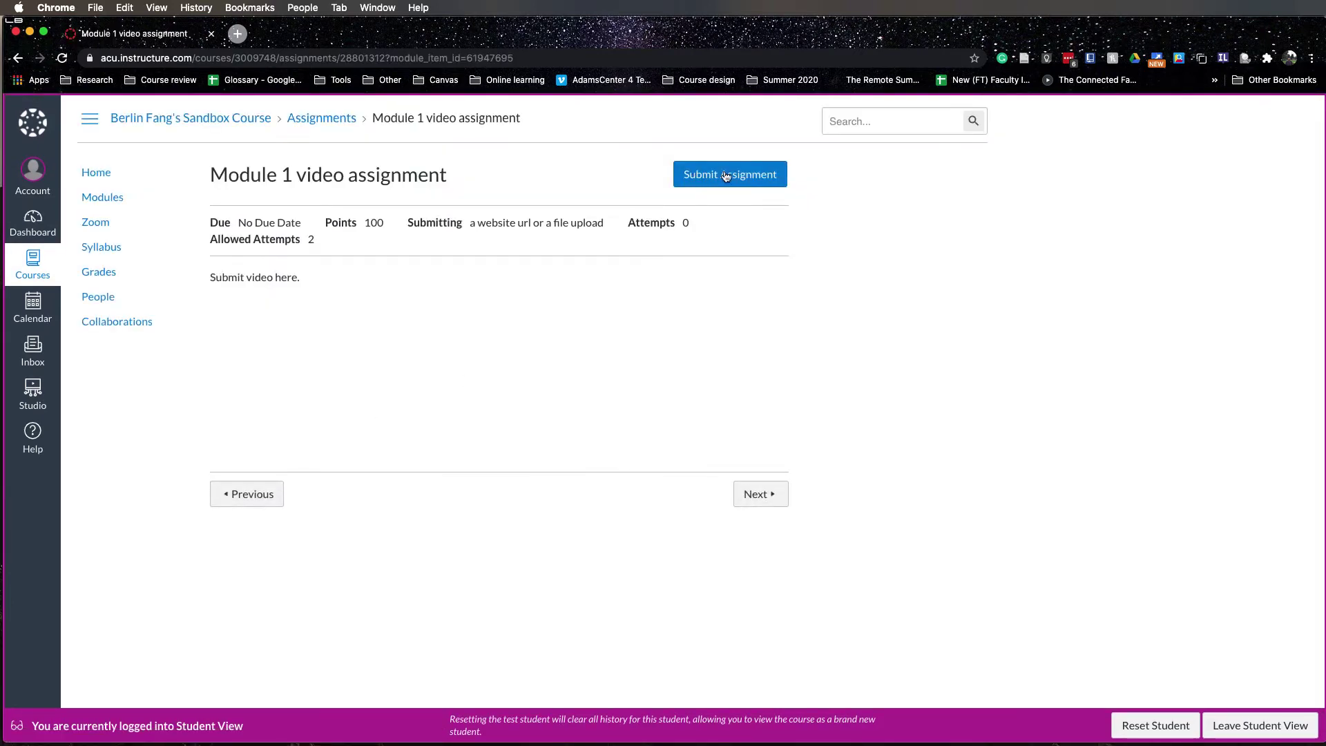
Start a submission and switch to the Studio submission option
click(727, 181)
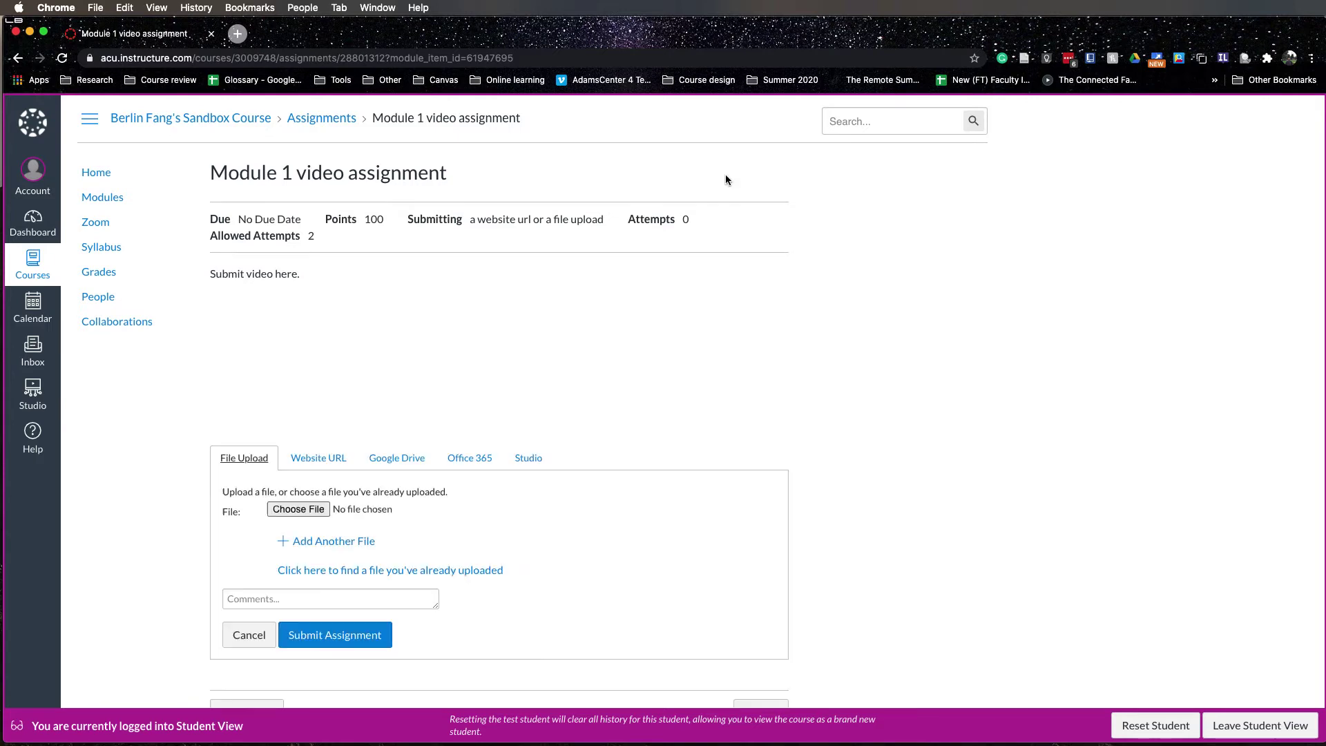
scroll(573, 319, down, 1)
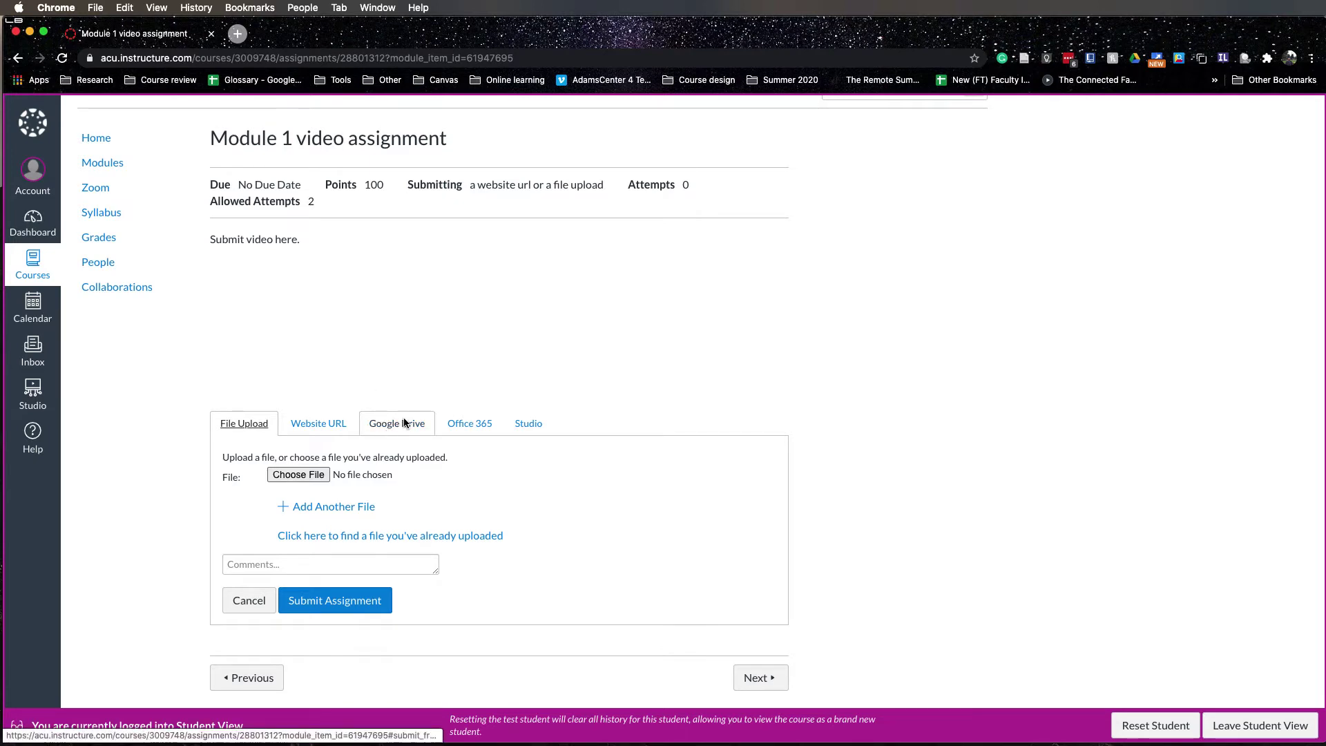
click(530, 424)
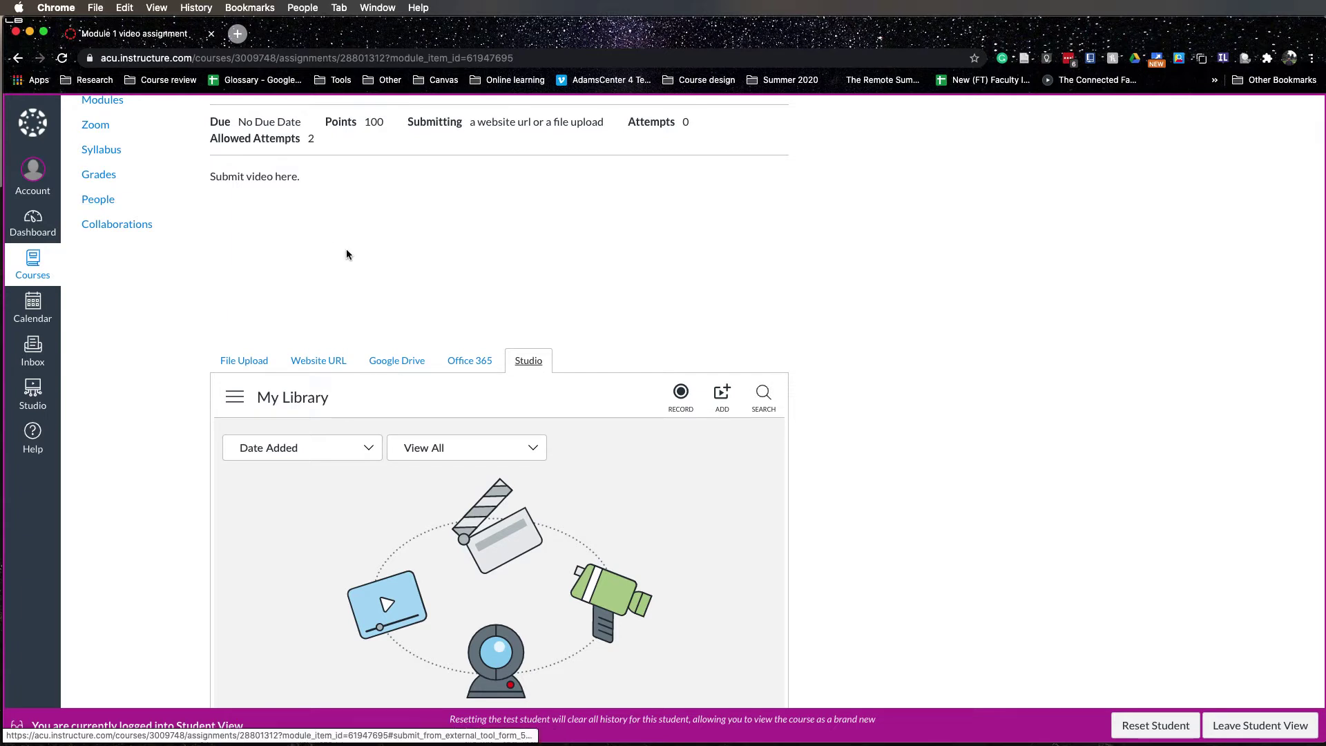
Upload Starting a Google Meeting.mp4 from the Desktop into the Studio library
click(723, 398)
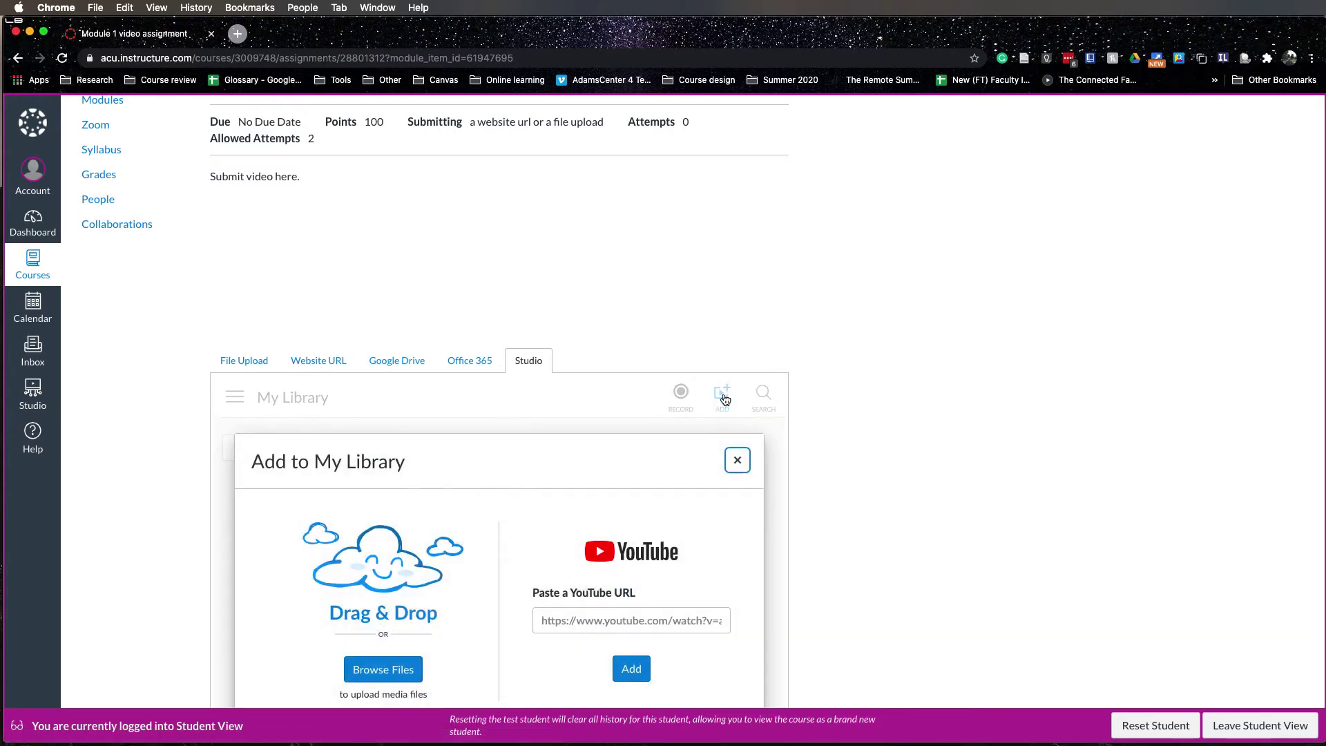
click(384, 669)
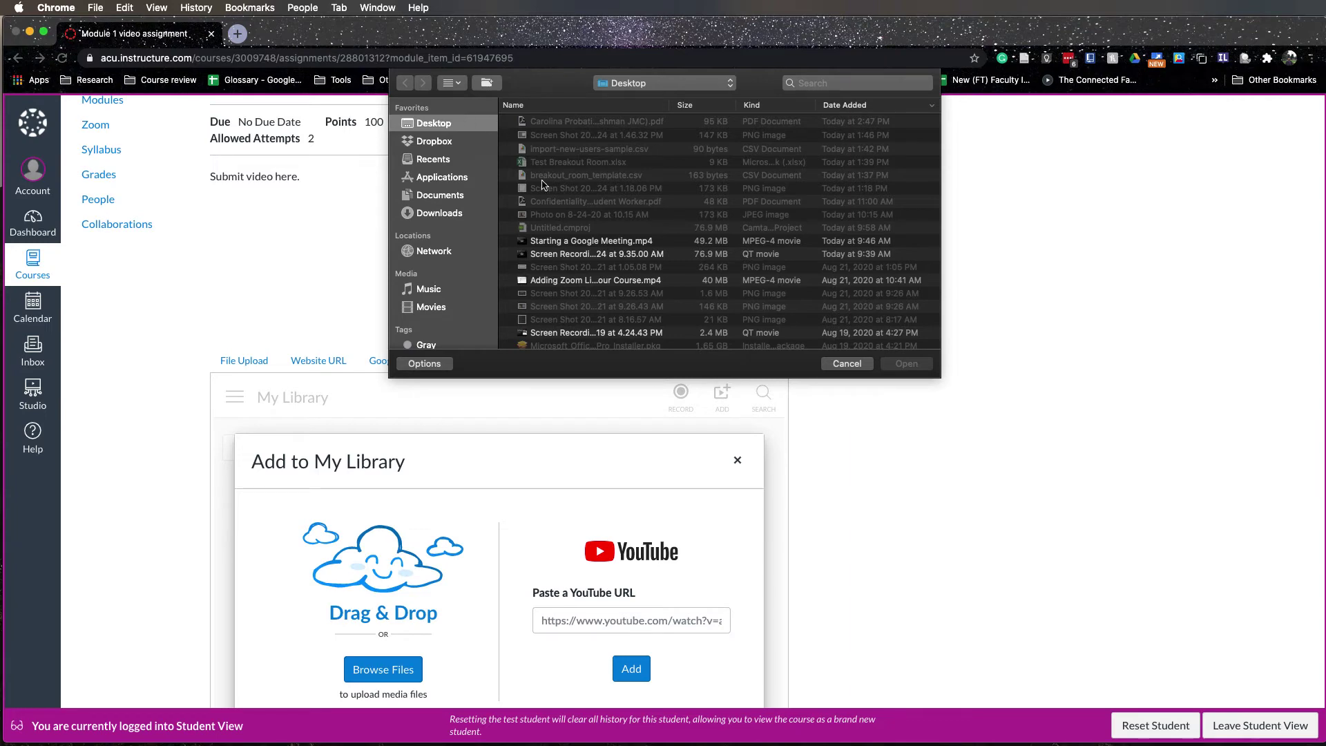
click(545, 241)
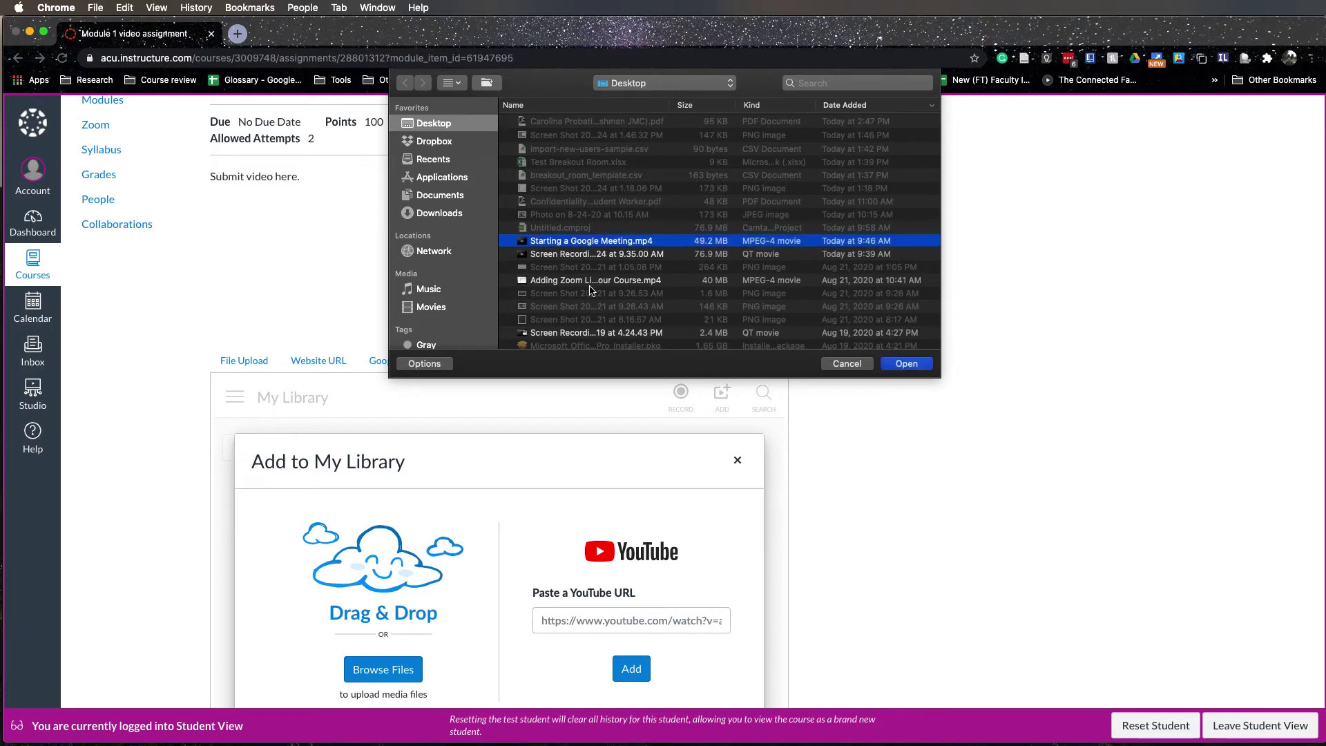
click(907, 364)
scroll(607, 510, down, 2)
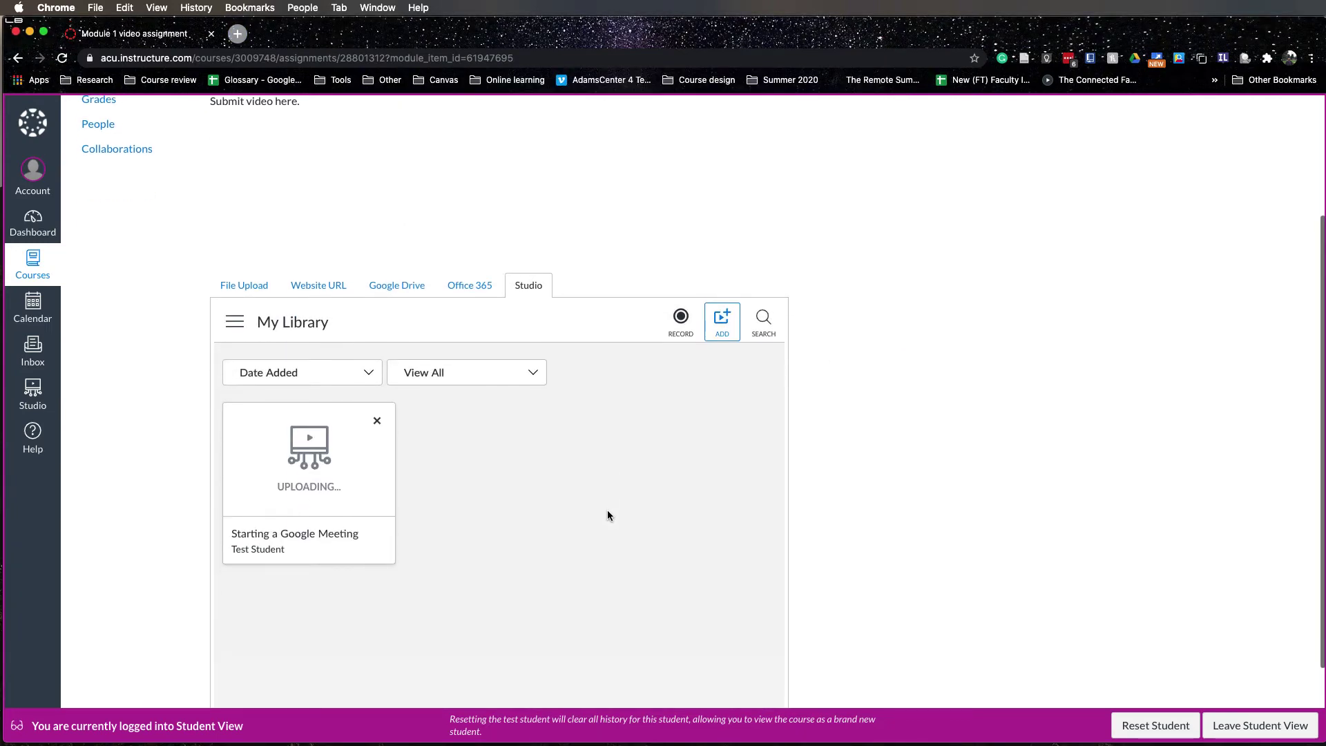
scroll(601, 494, down, 2)
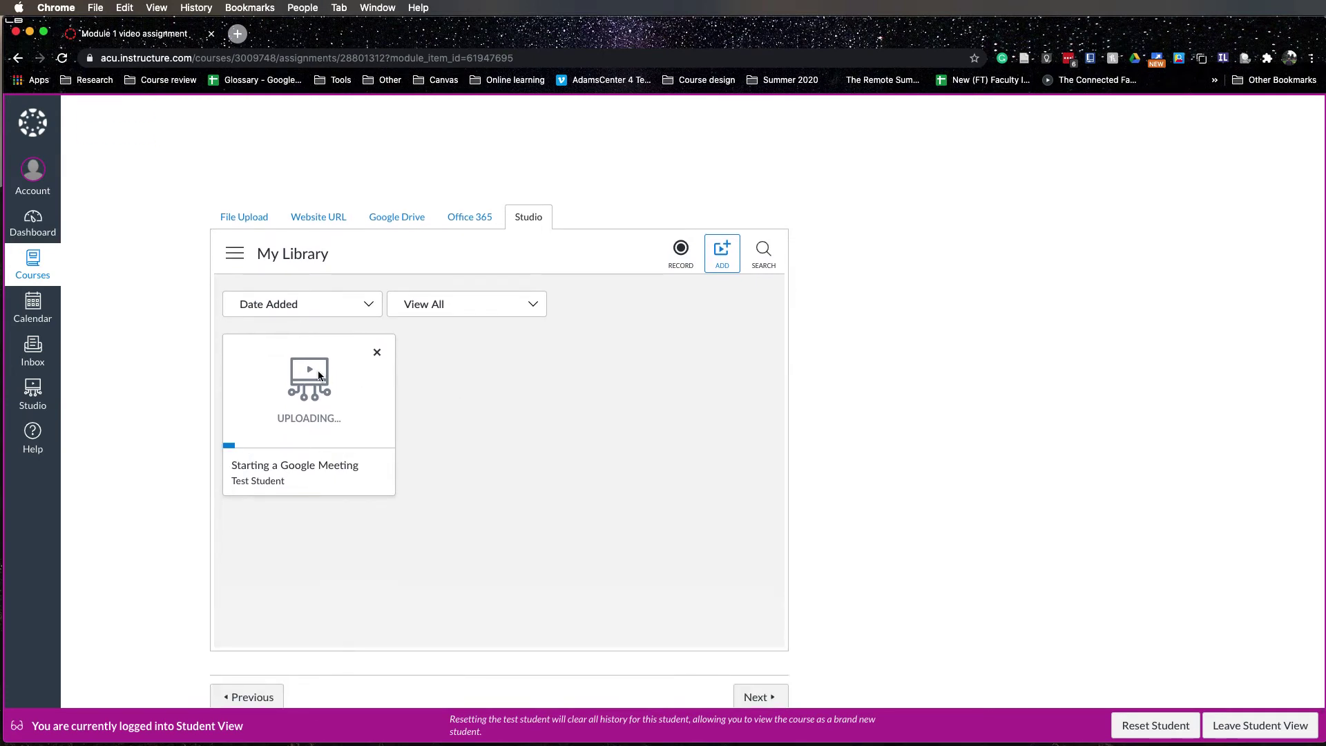
scroll(308, 356, down, 1)
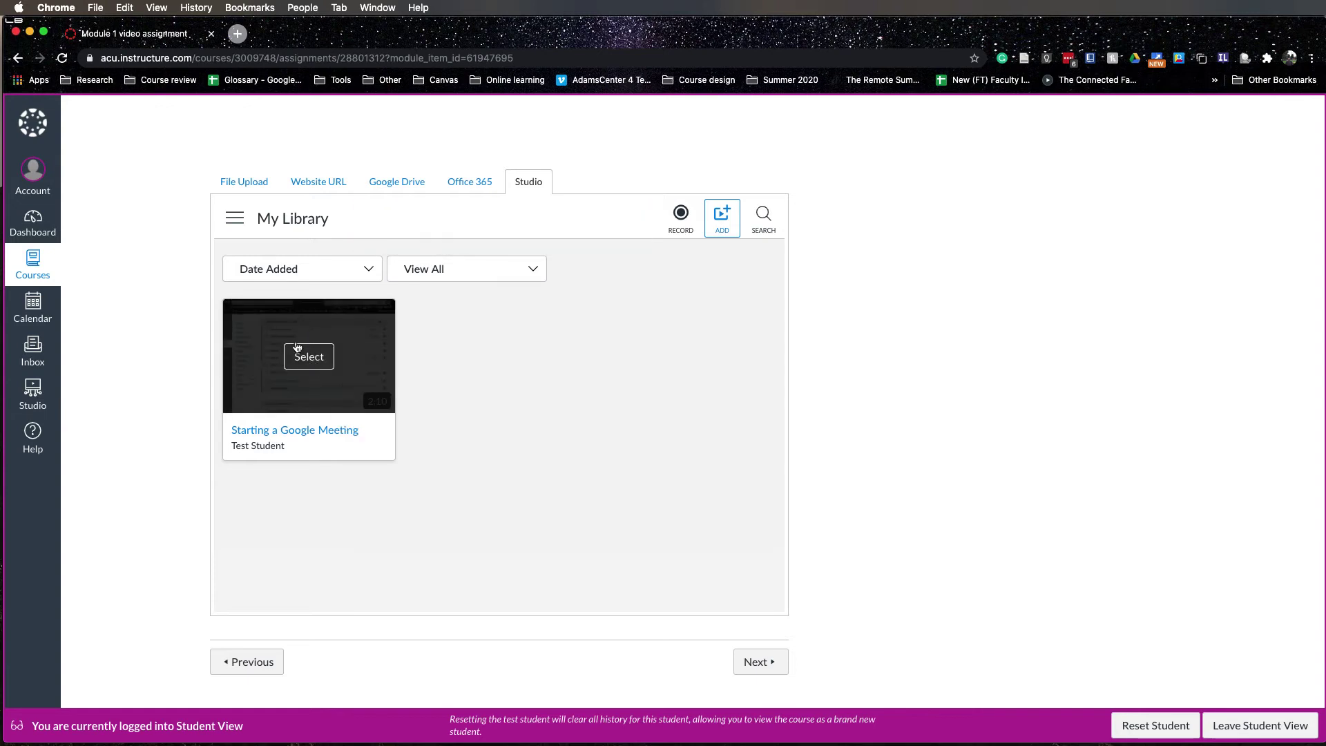
Embed the uploaded Studio video and submit the Module 1 assignment as the test student
click(309, 357)
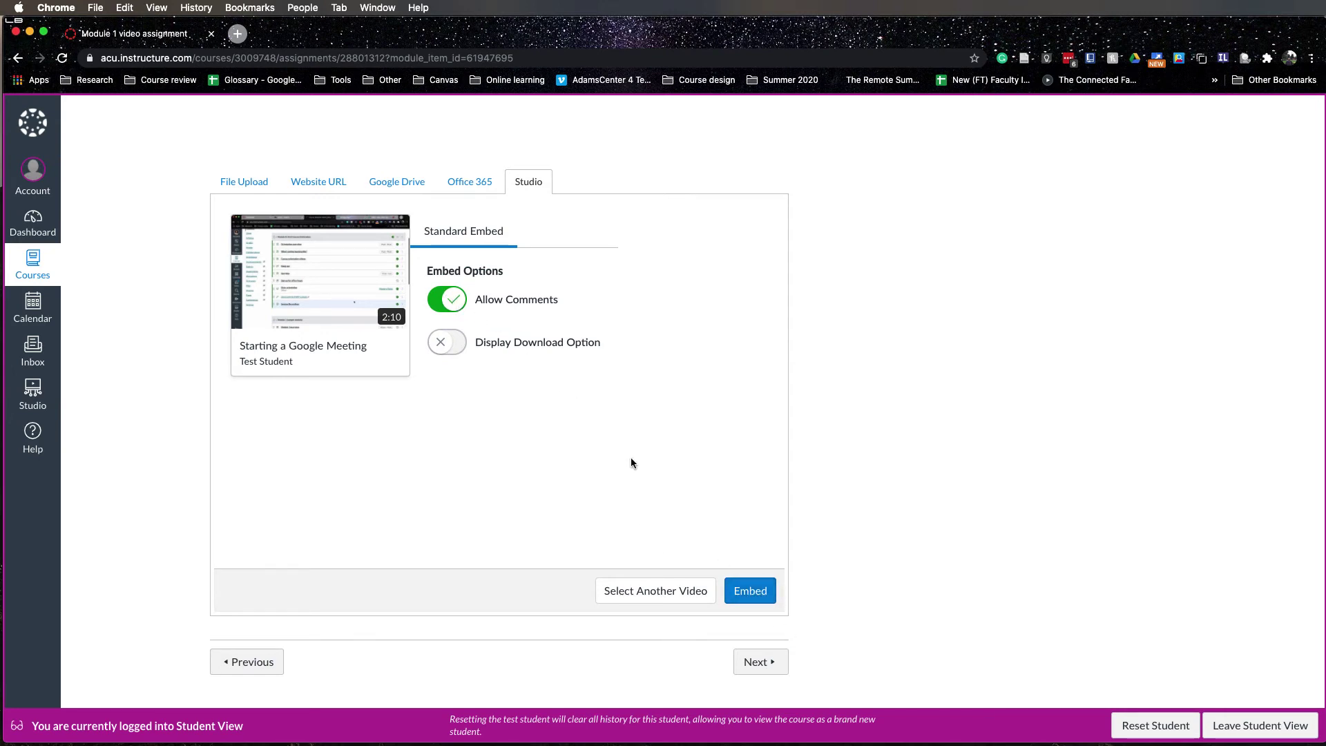
click(752, 591)
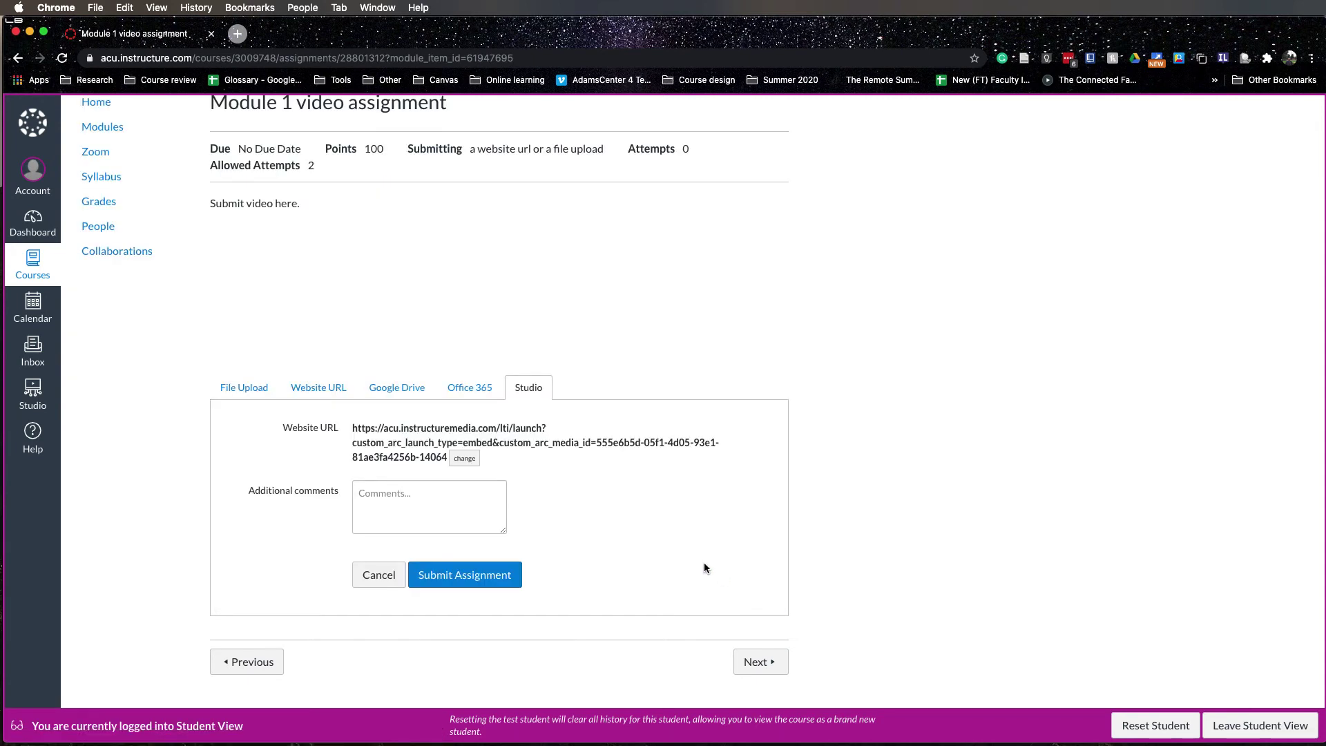
click(454, 581)
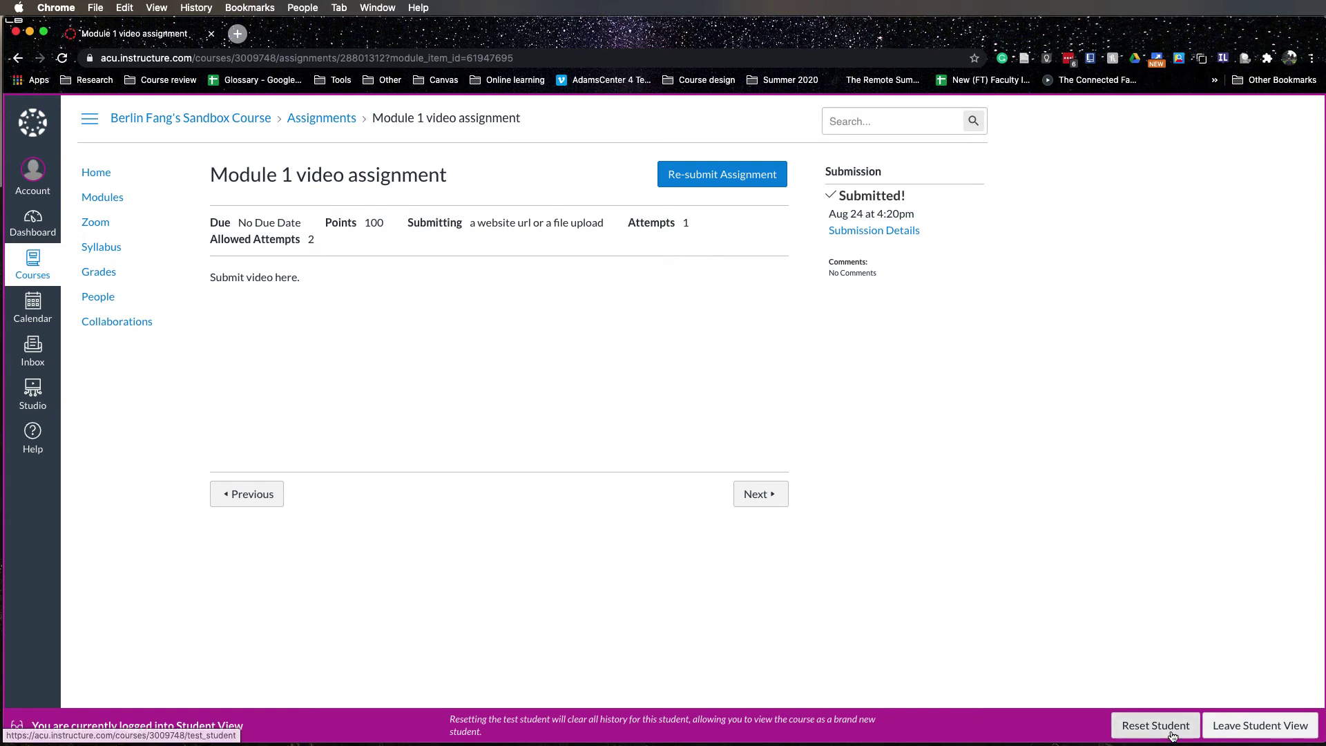
Leave Student View and play the submitted video in SpeedGrader from 0:20
click(1260, 725)
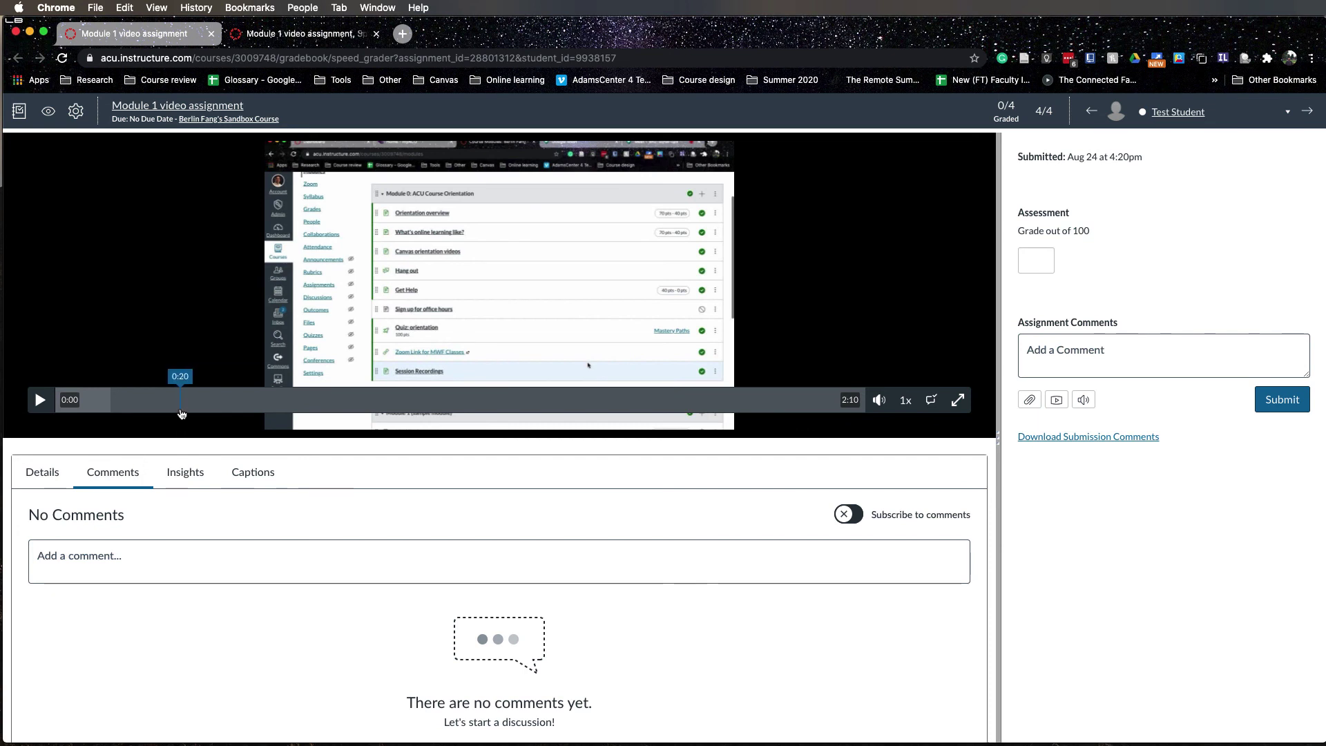
click(181, 407)
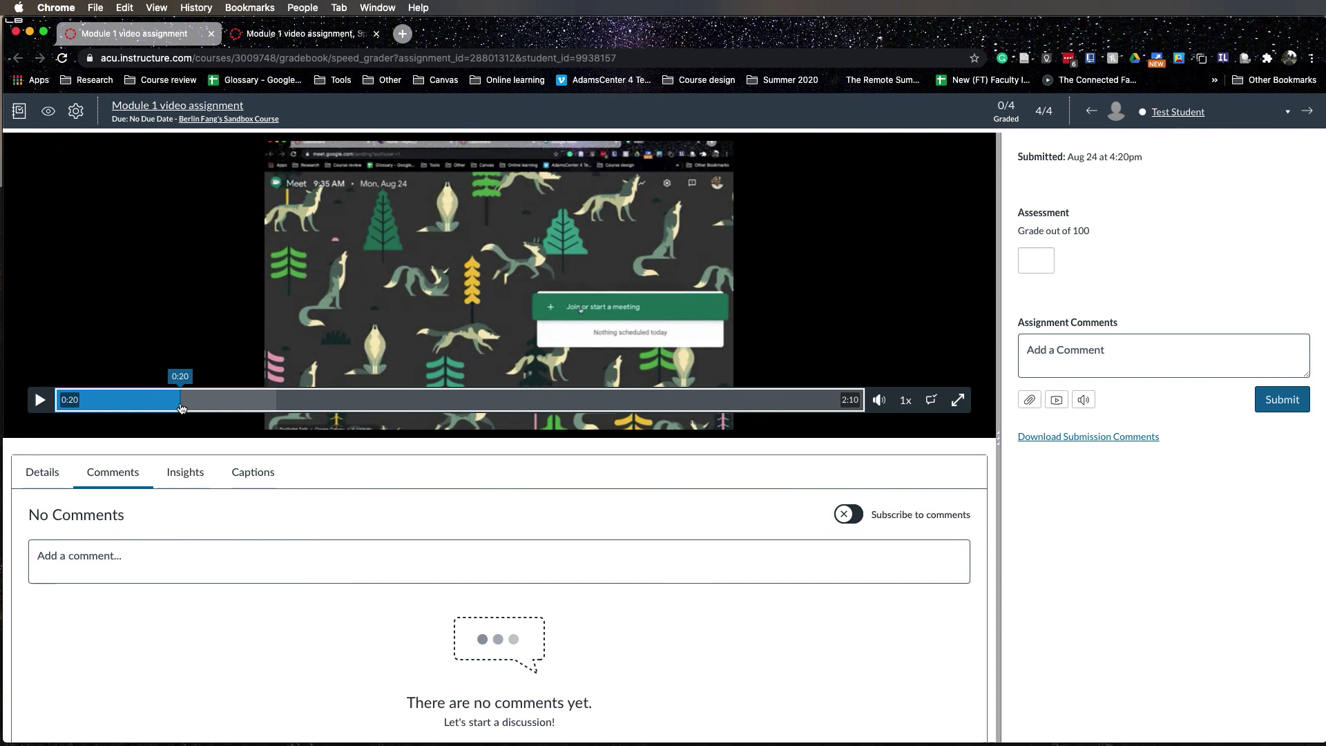